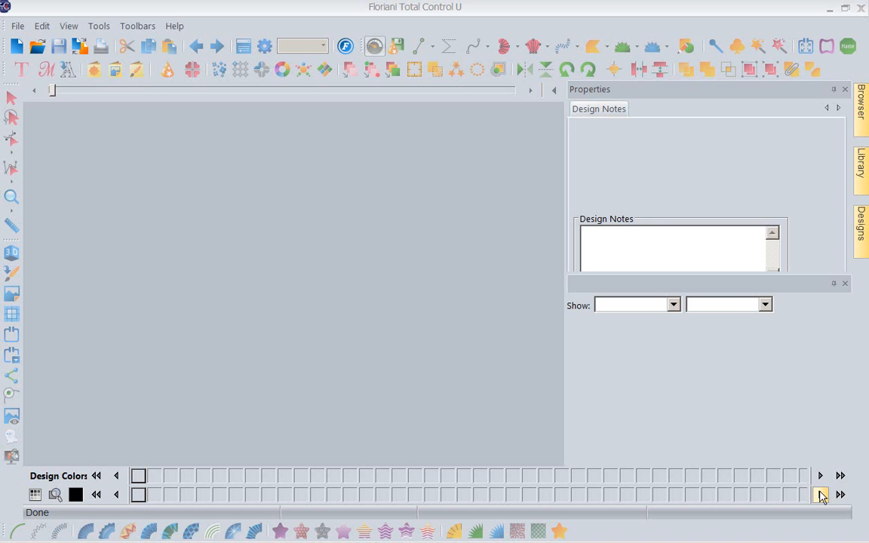
Step: Create a new blank design, enlarge the properties area above the sequence view, and open the Word Play tool
click(16, 53)
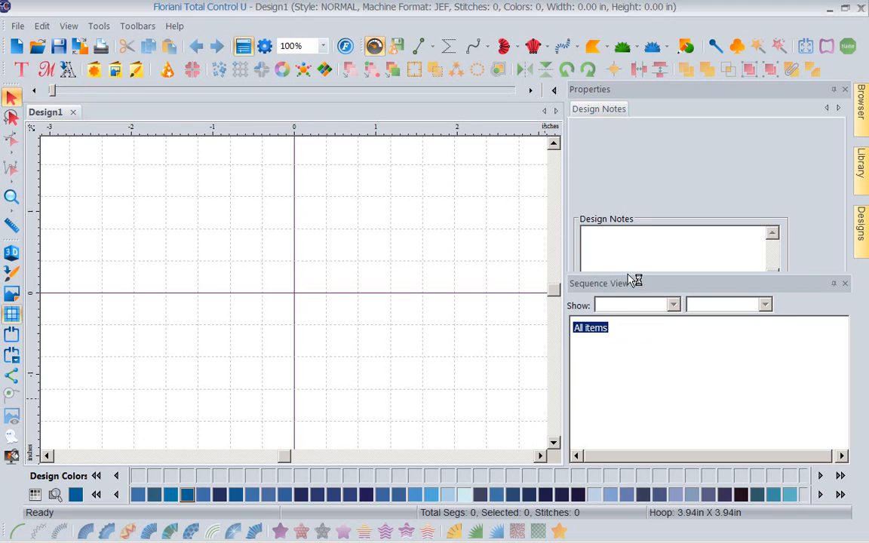
drag(635, 280, 627, 303)
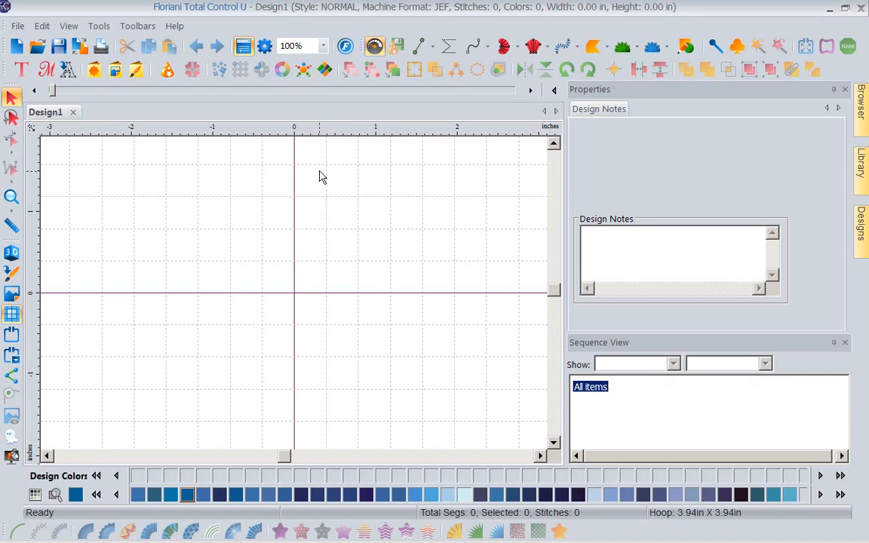
click(324, 70)
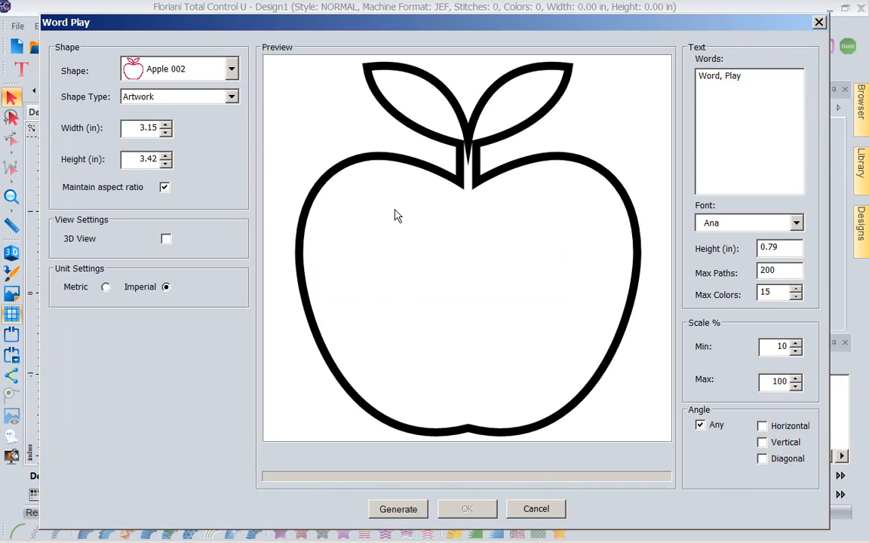
Step: Choose the Guitar outline as the Word Play shape
click(232, 70)
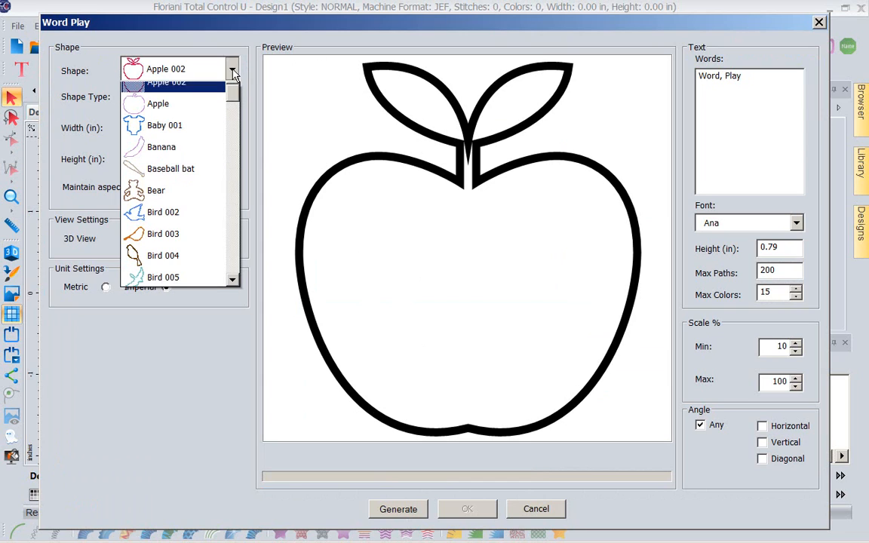
drag(234, 111, 249, 196)
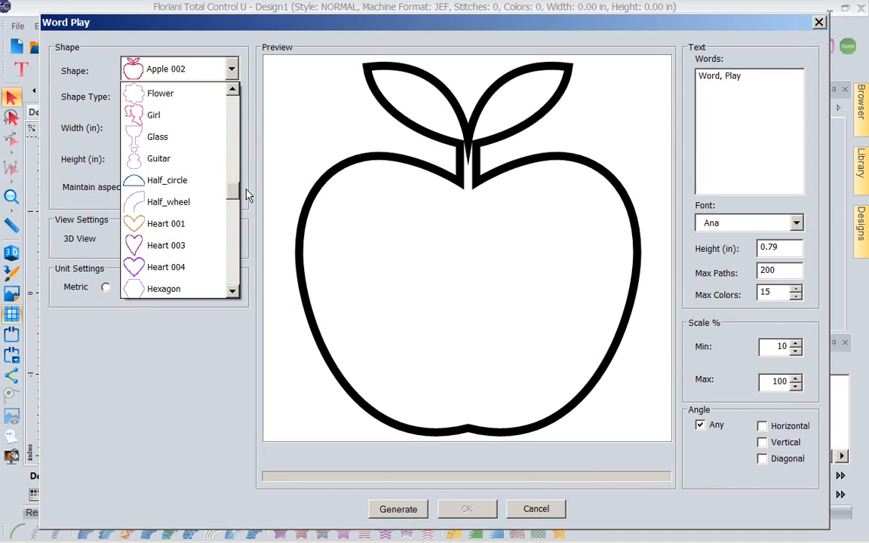
click(165, 160)
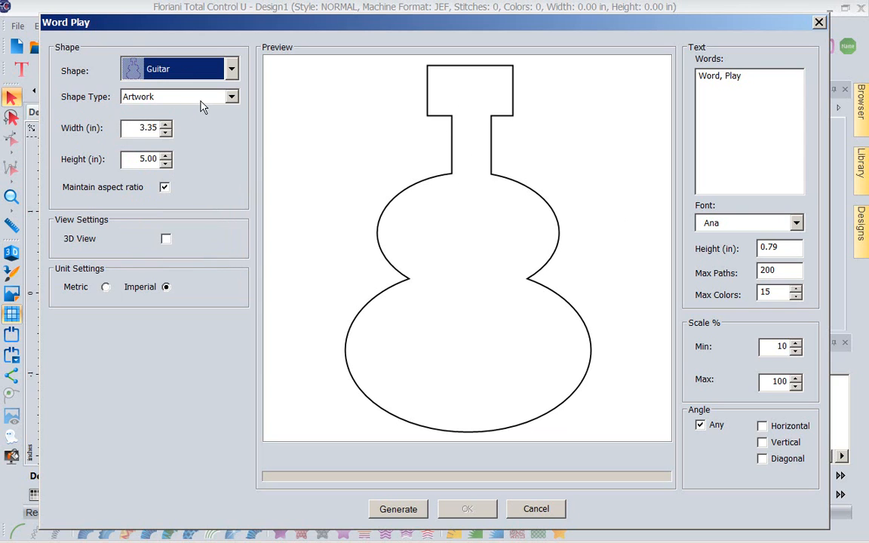
click(23, 523)
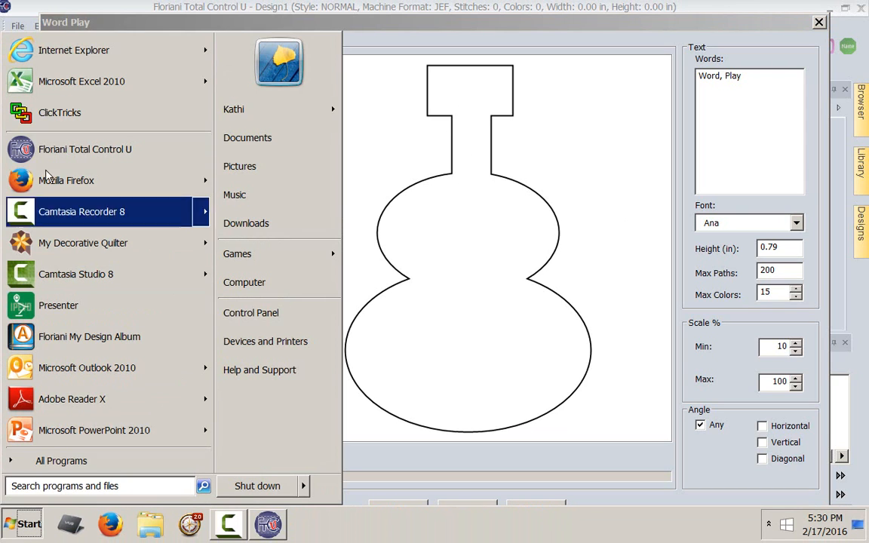
click(29, 112)
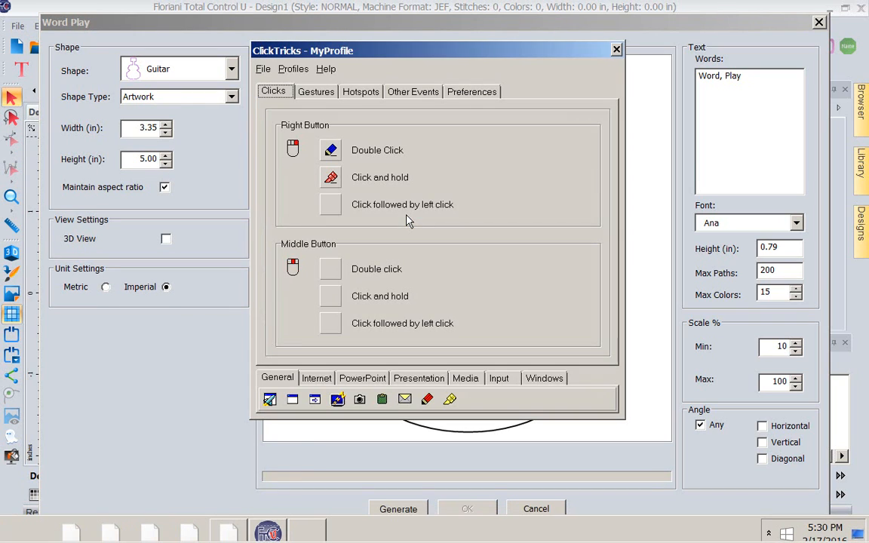
click(616, 50)
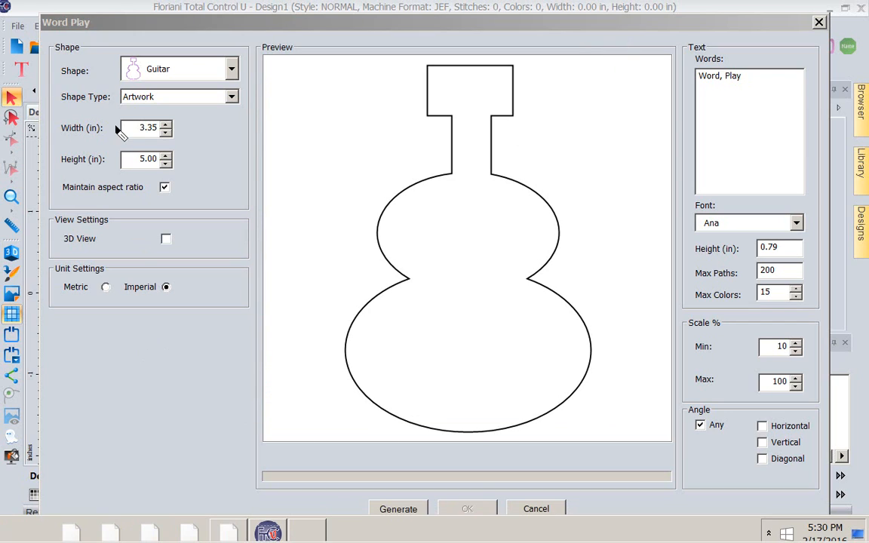
drag(122, 110, 173, 111)
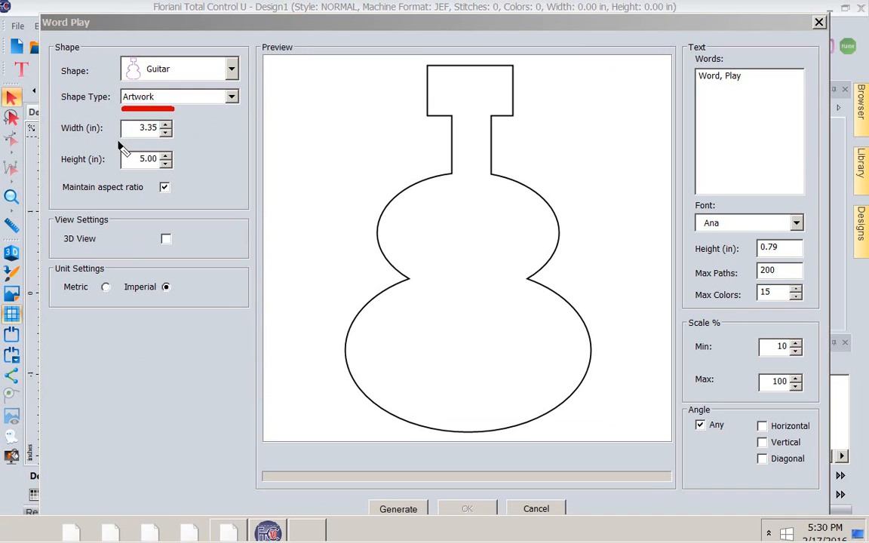
drag(117, 140, 156, 141)
drag(116, 180, 140, 181)
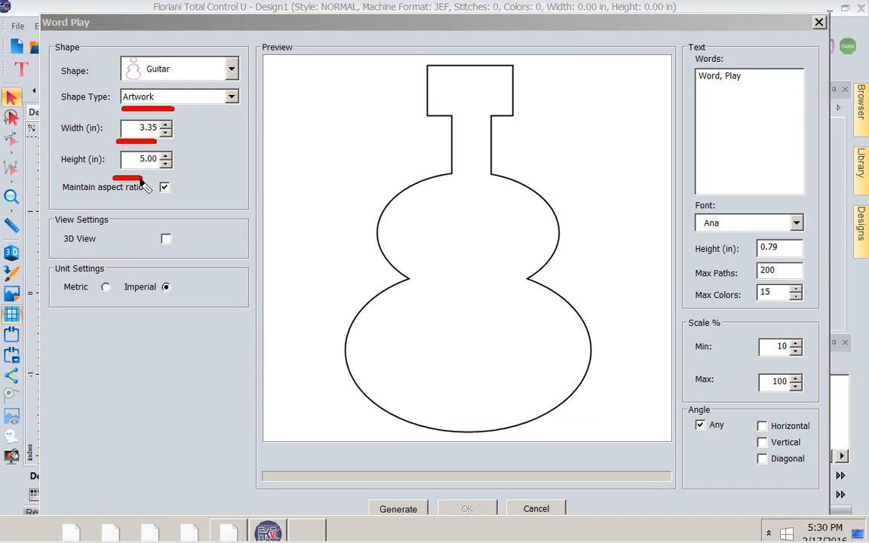
key(Escape)
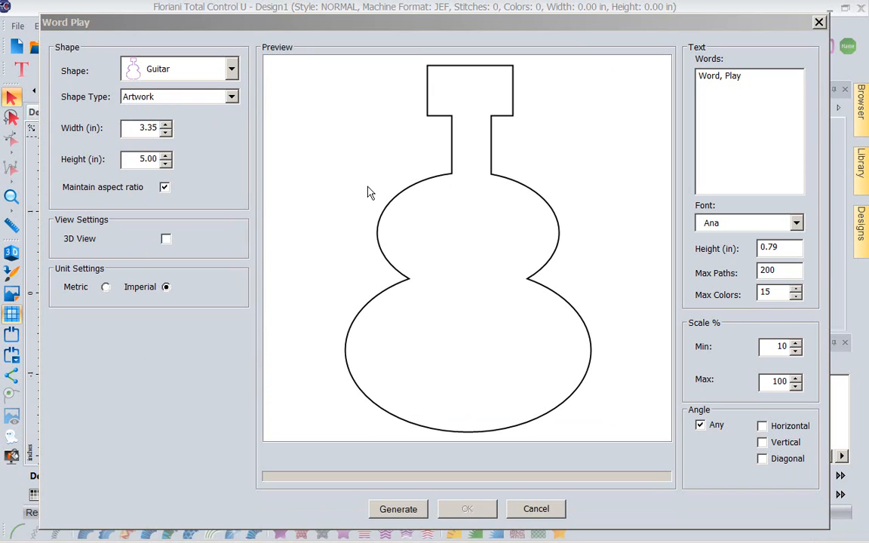
Step: Set the guitar's shape type to Steil and its height to 7 inches
click(231, 98)
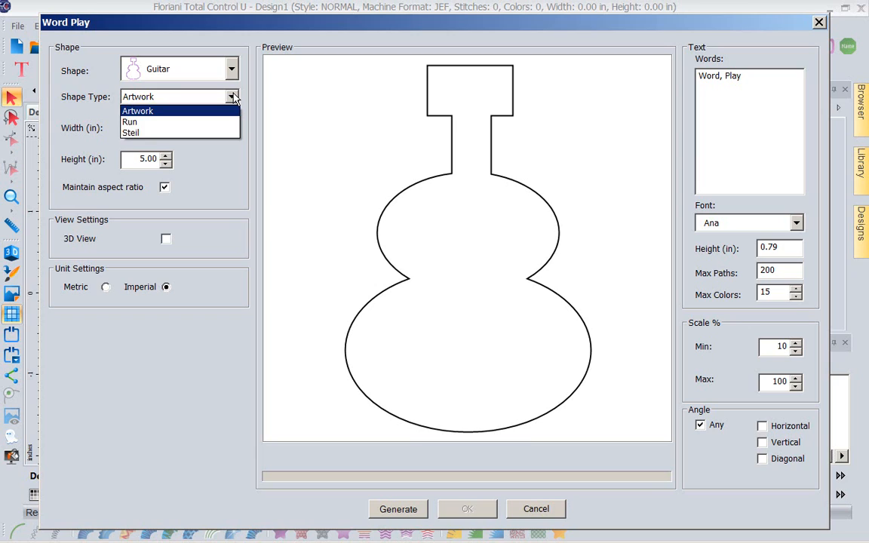
click(140, 134)
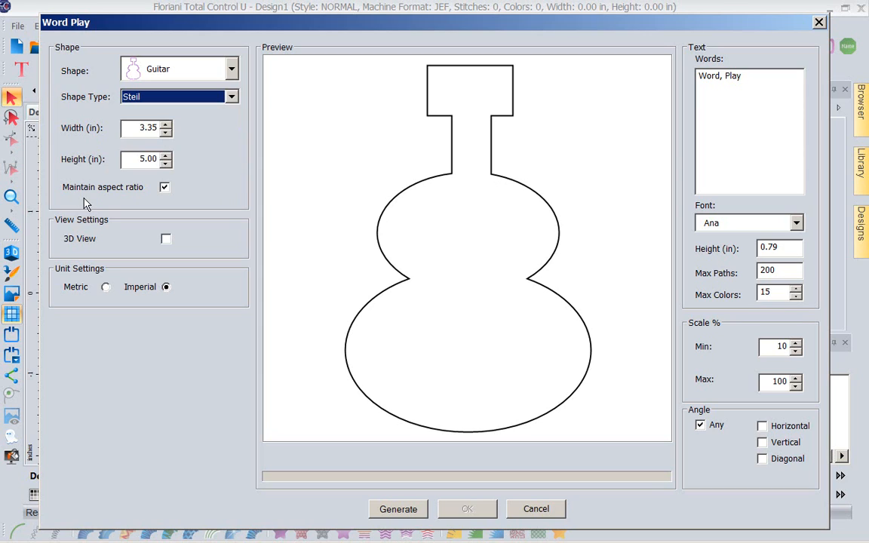
key(ctrl+shift+d)
drag(64, 200, 180, 199)
key(Escape)
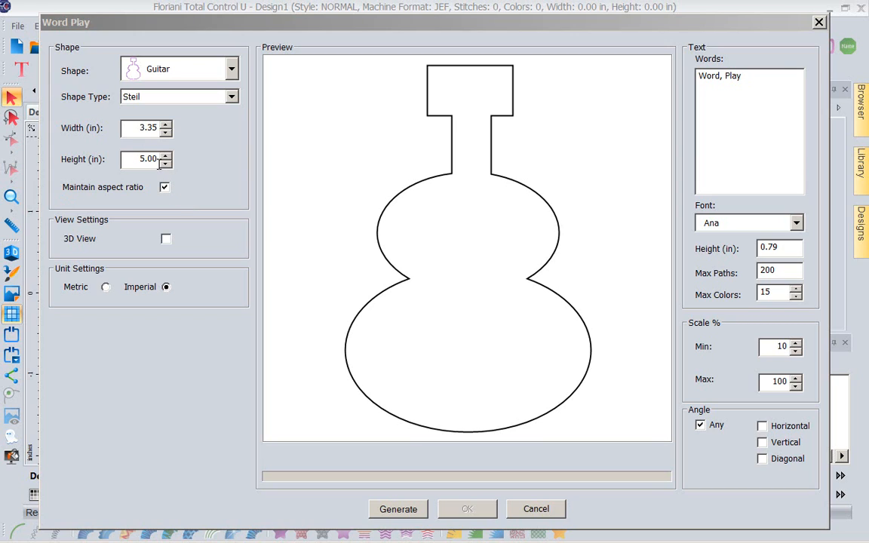
double_click(130, 160)
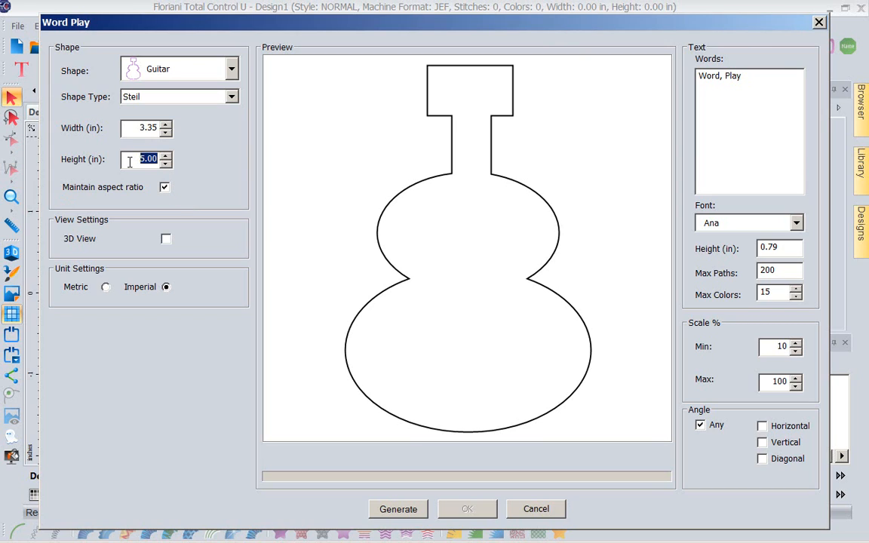
text(7)
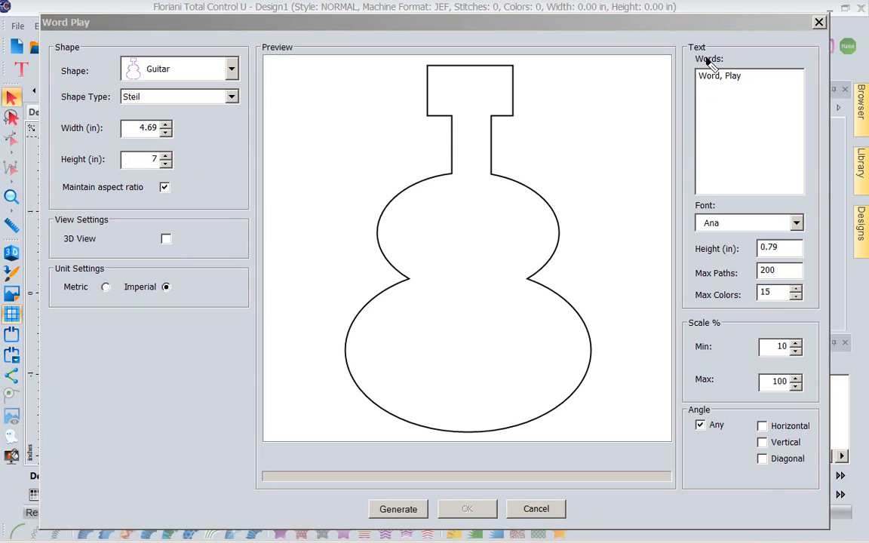
Step: Replace the placeholder words with "Guitar,Strings,Music,Jazz,Blues"
mouse_move(694, 73)
mouse_down()
mouse_move(697, 202)
mouse_move(805, 198)
mouse_move(802, 68)
mouse_move(698, 69)
mouse_up()
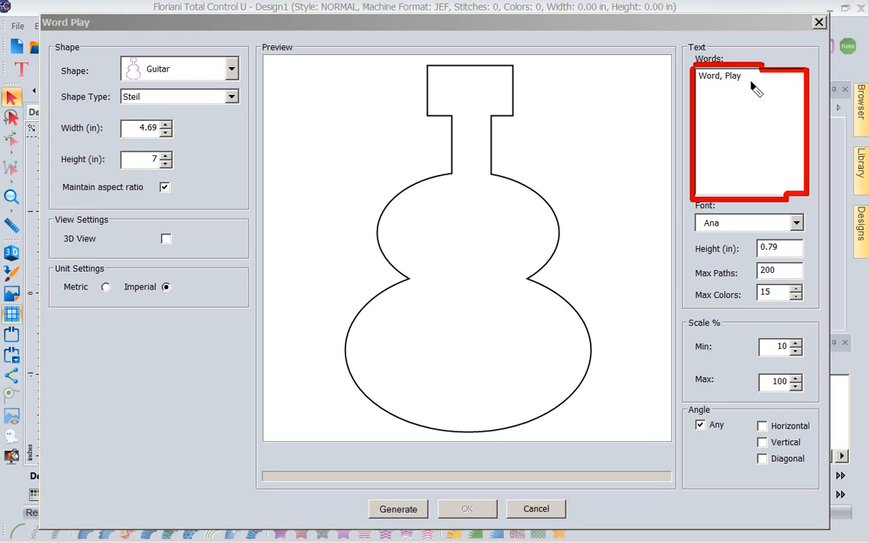
drag(743, 77, 665, 84)
text(Guitar)
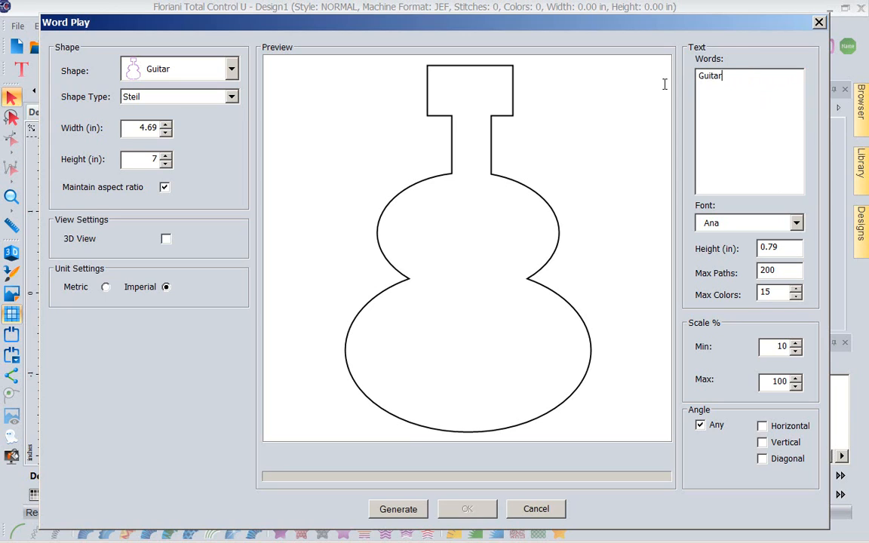
text(,Strings,Music,Jazz,)
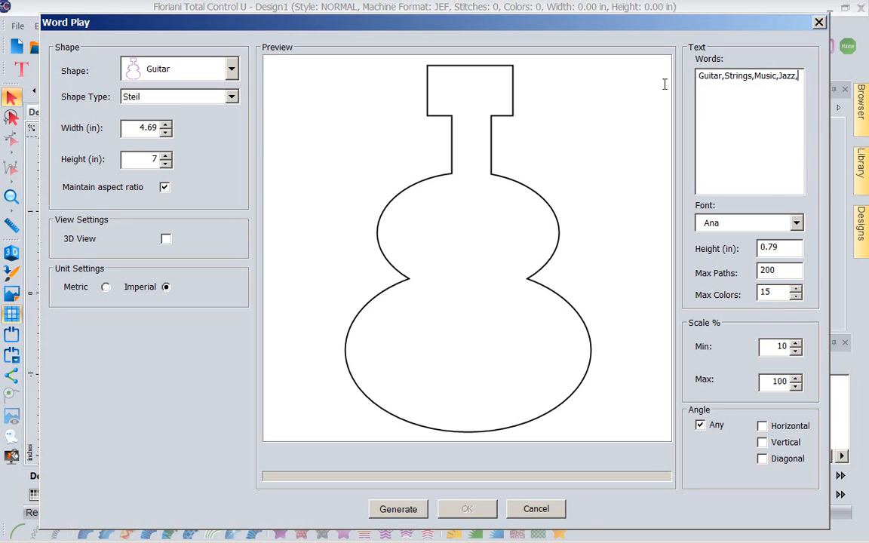
text(Blues)
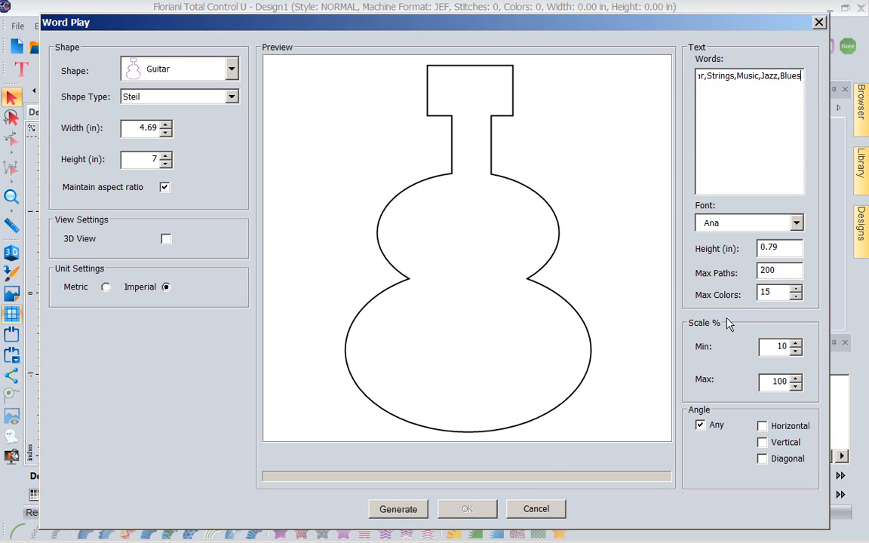
Step: Change the font of the fill words to Daniel
key(ctrl+shift+d)
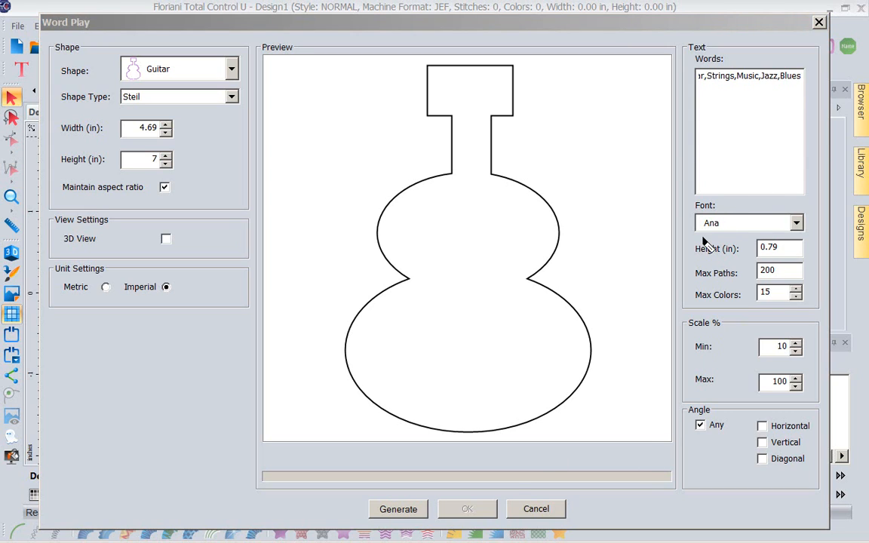
drag(703, 237, 766, 237)
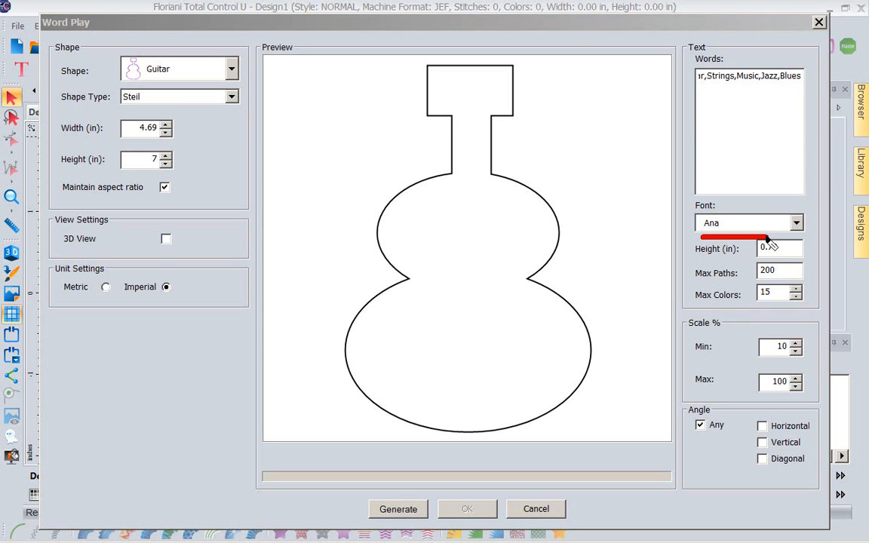
key(Escape)
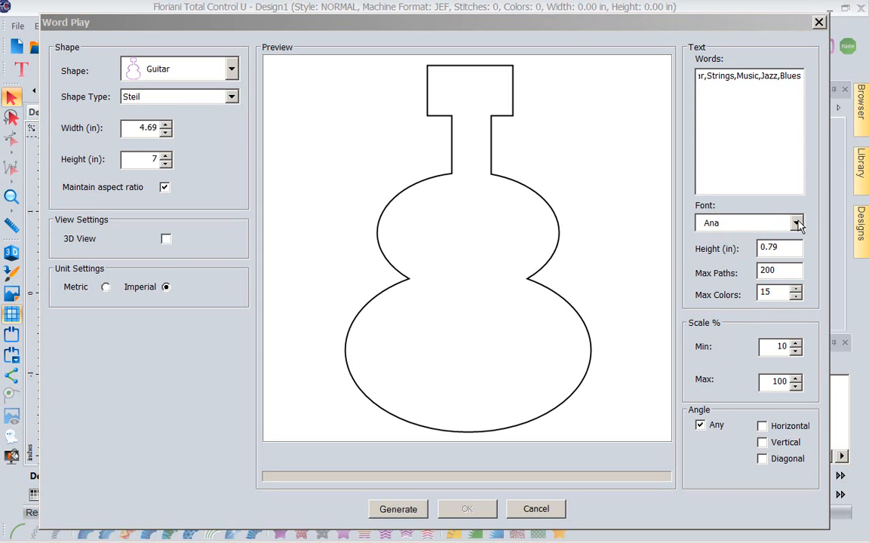
click(799, 227)
scroll(799, 103, down, 3)
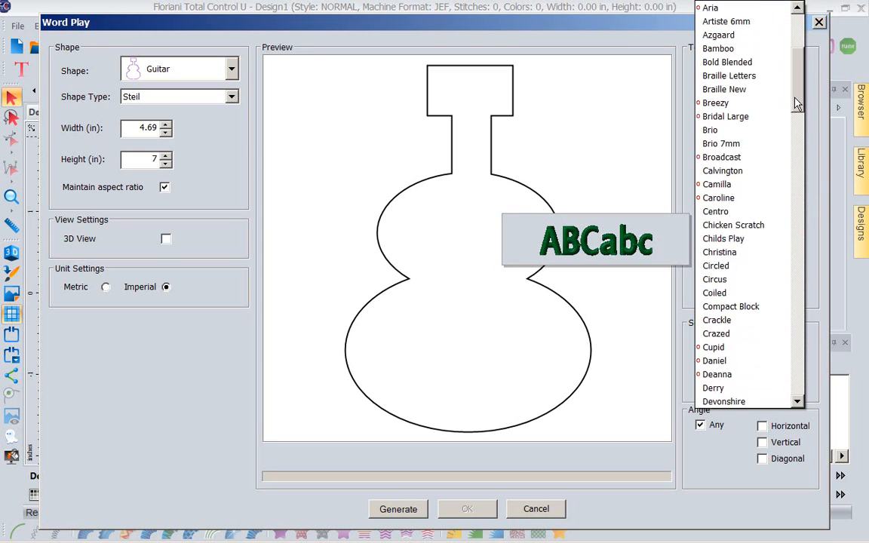
scroll(798, 104, down, 2)
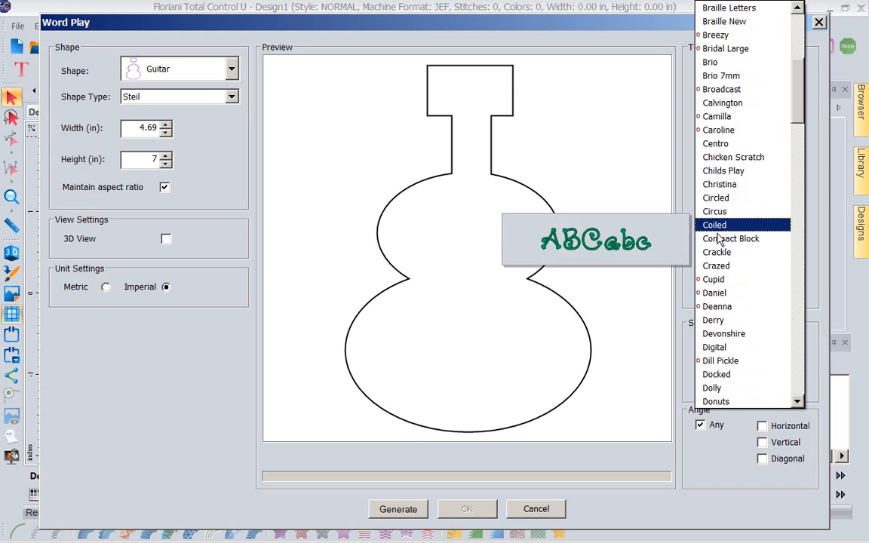
click(719, 297)
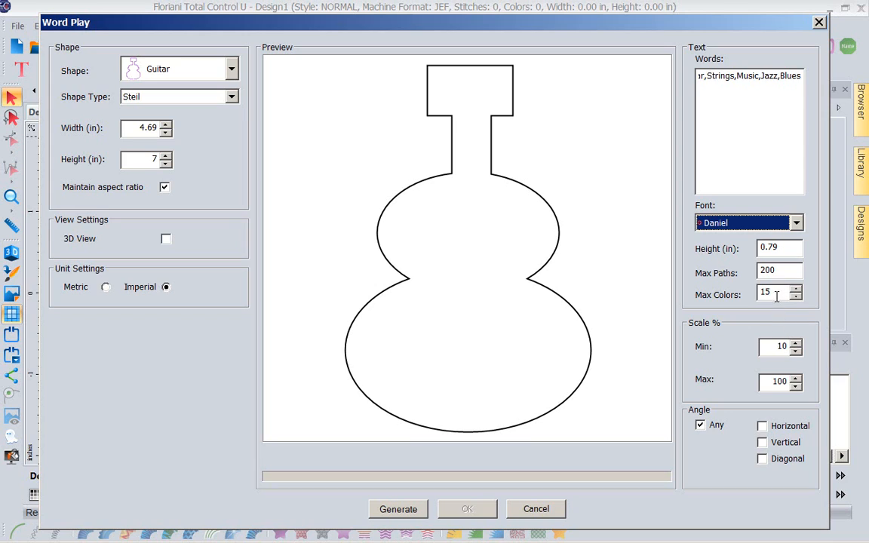
Step: Set the maximum number of colors to 6 and generate the word-filled guitar
key(Tab)
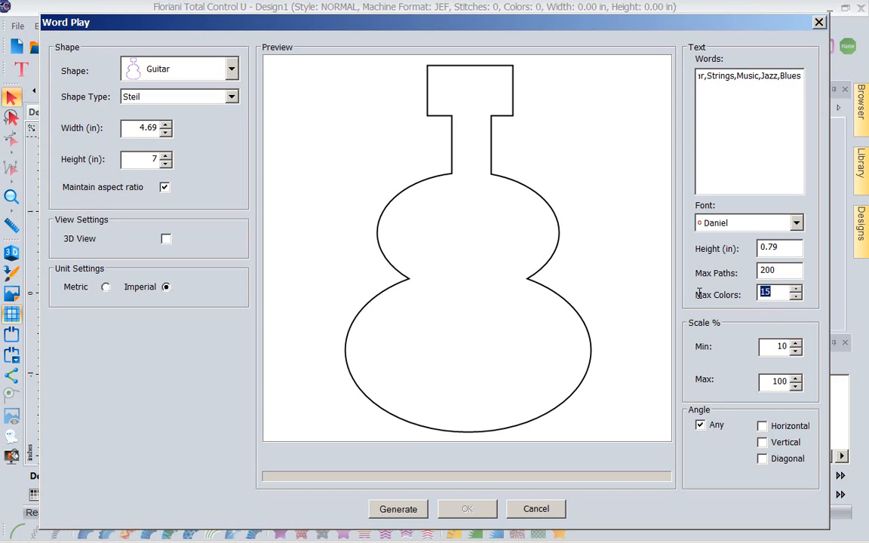
text(6)
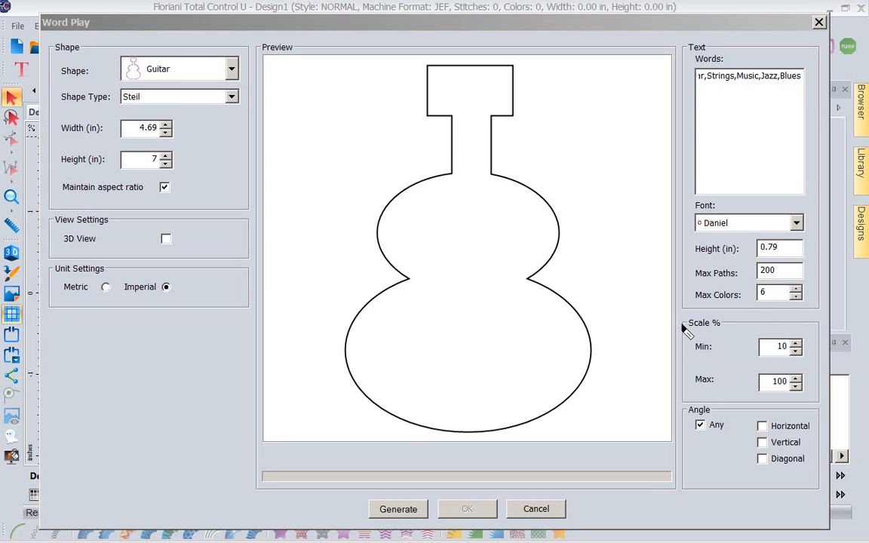
mouse_move(682, 323)
mouse_down()
mouse_move(684, 403)
mouse_move(822, 403)
mouse_move(817, 320)
mouse_move(688, 323)
mouse_up()
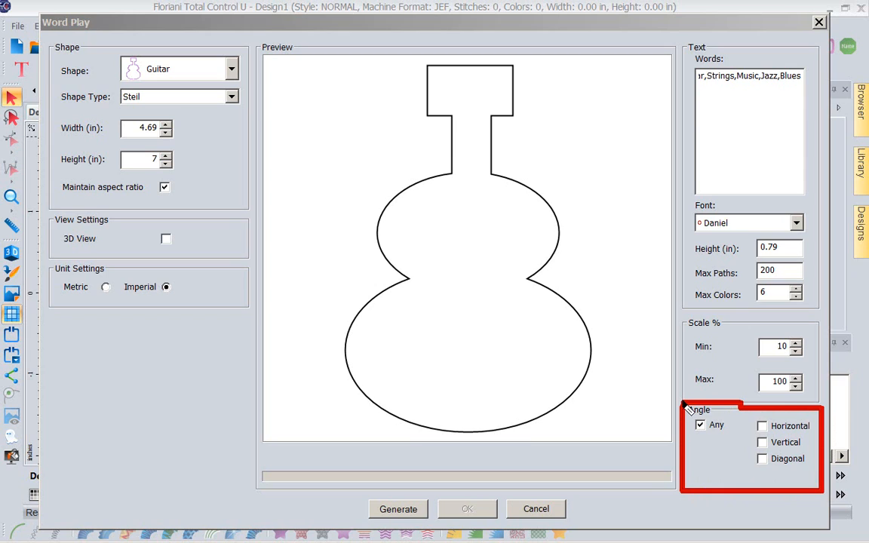
click(398, 510)
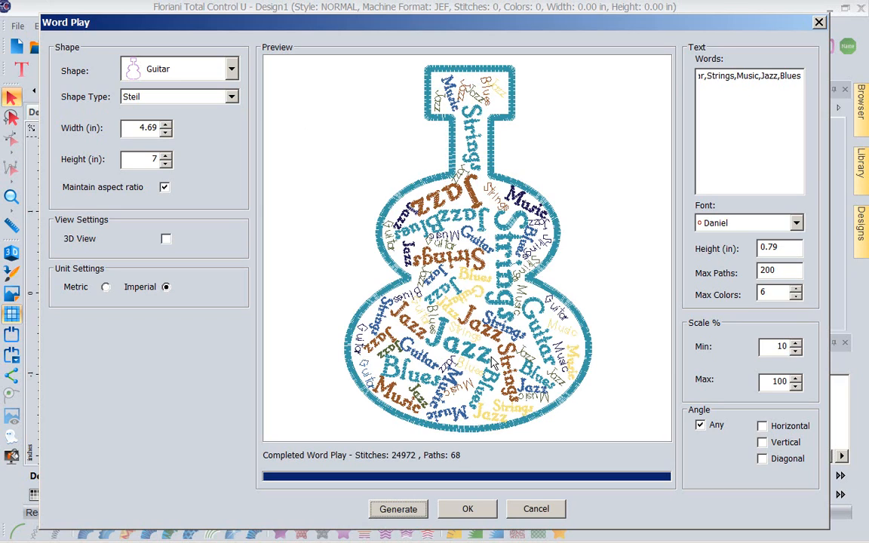
Step: Turn off the Any angle, allow only Vertical words, and regenerate the guitar
click(701, 427)
click(763, 444)
click(398, 509)
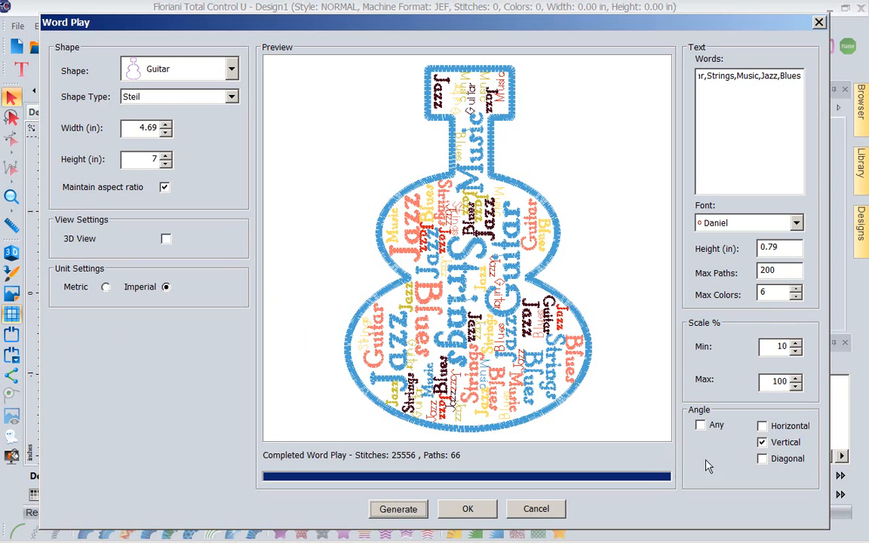
Step: Regenerate the guitar with Horizontal words also allowed, accept it into the design, and deselect it
click(763, 427)
click(398, 511)
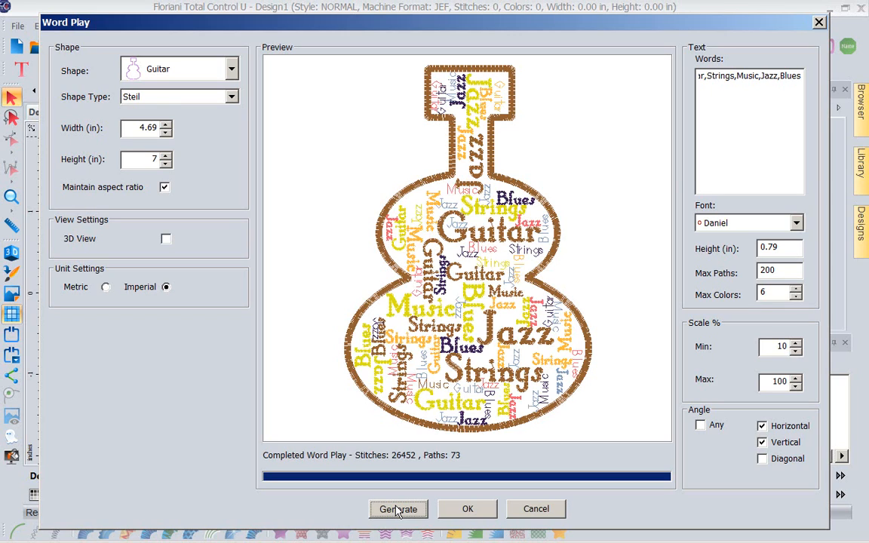
click(466, 510)
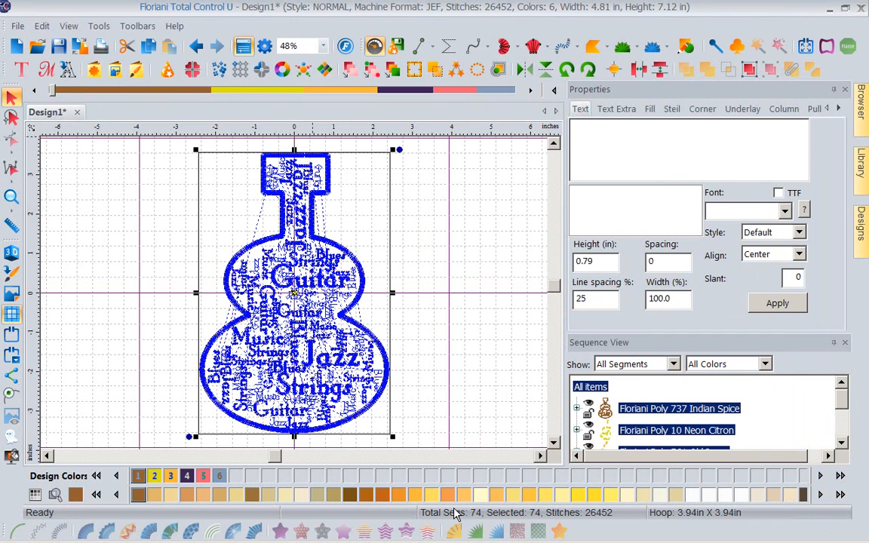
click(472, 341)
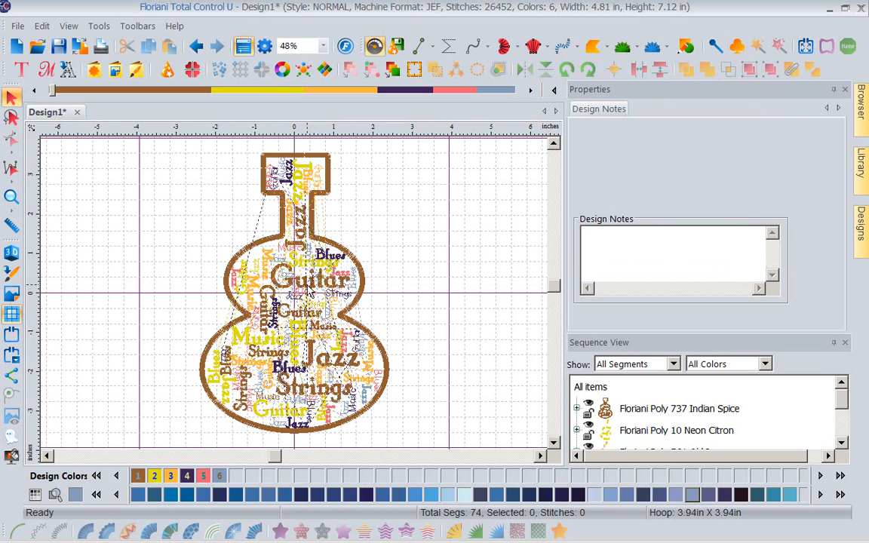
Step: Create a new design and insert the Puzzle 02 custom shape
click(16, 47)
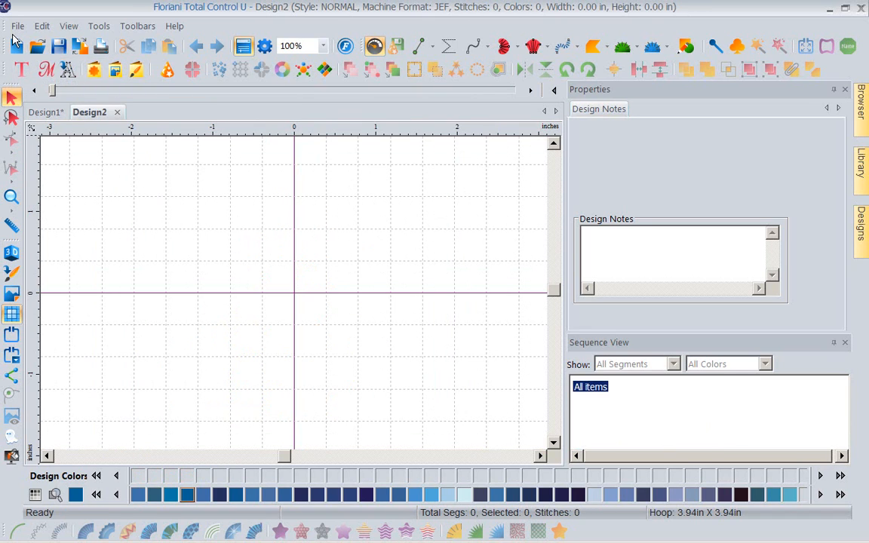
click(94, 72)
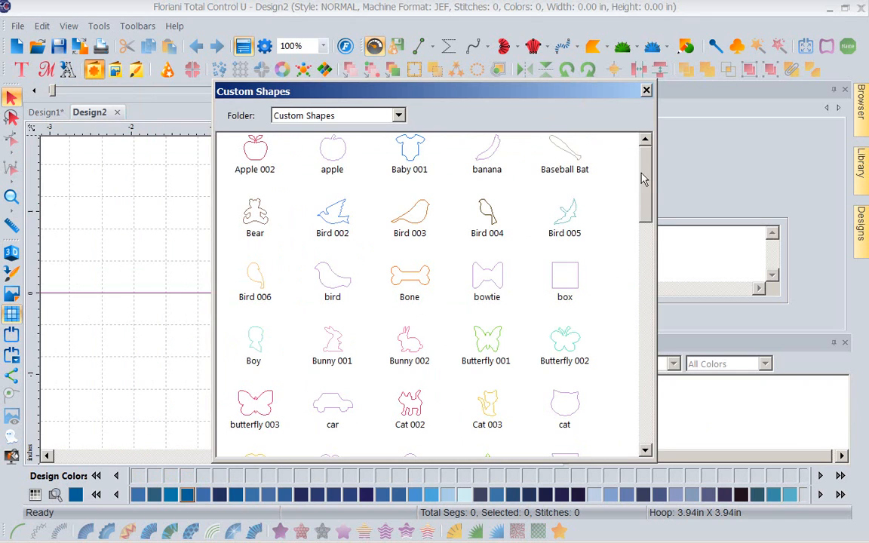
drag(648, 168, 631, 26)
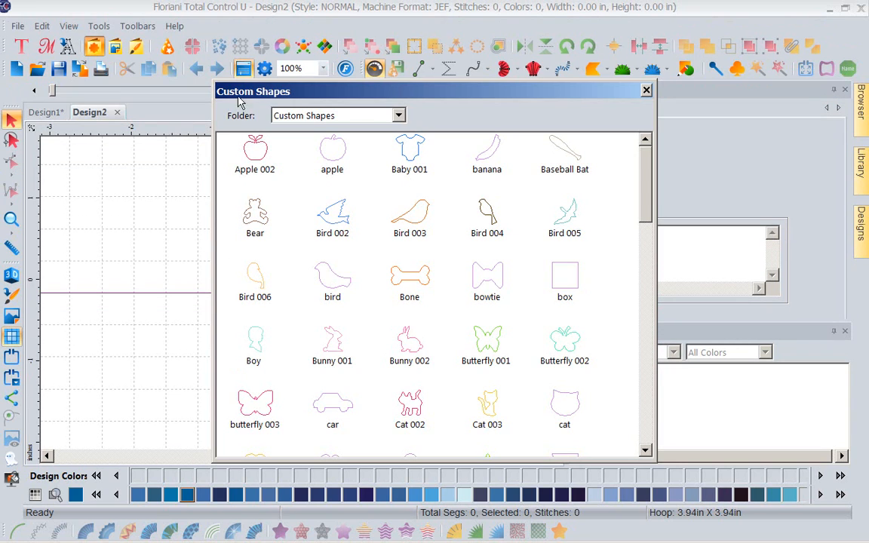
drag(498, 91, 448, 49)
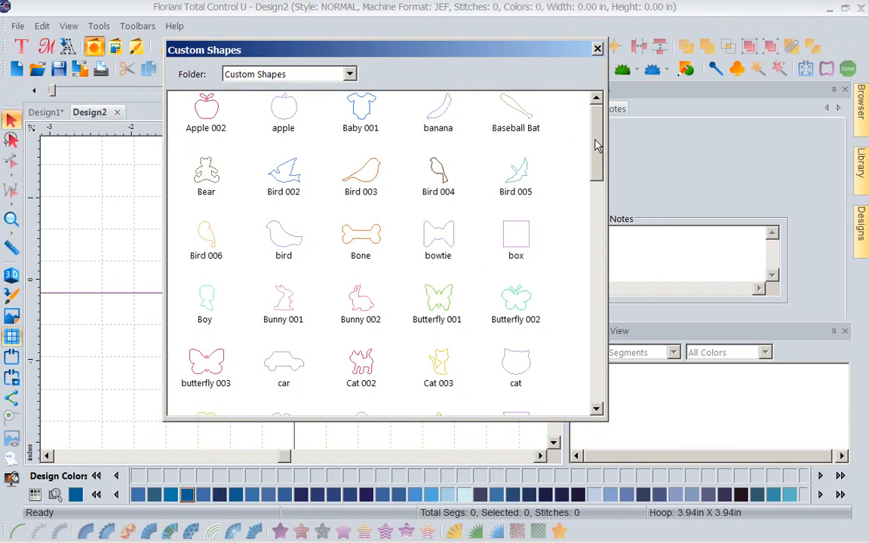
drag(596, 145, 596, 317)
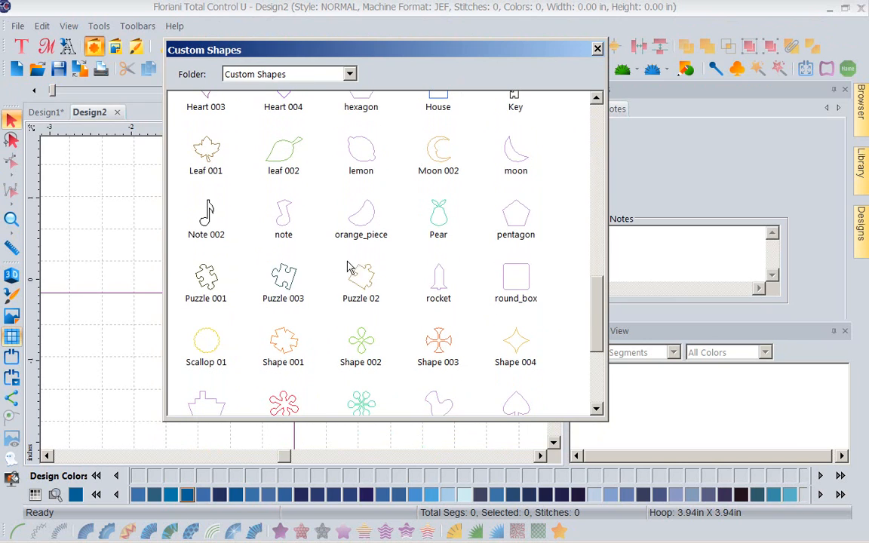
double_click(360, 280)
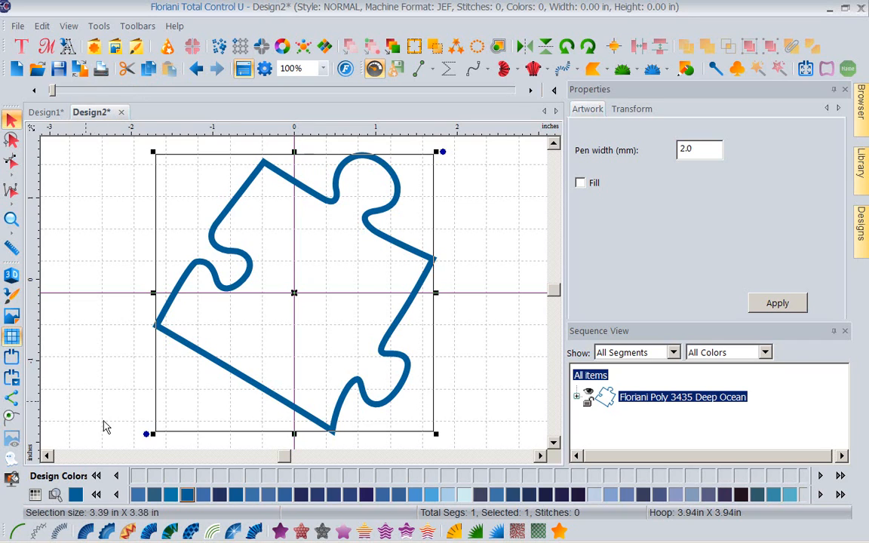
Step: Save the puzzle outline as a Word Play shape named with the author's first name followed by "Puzzle Piece"
click(101, 29)
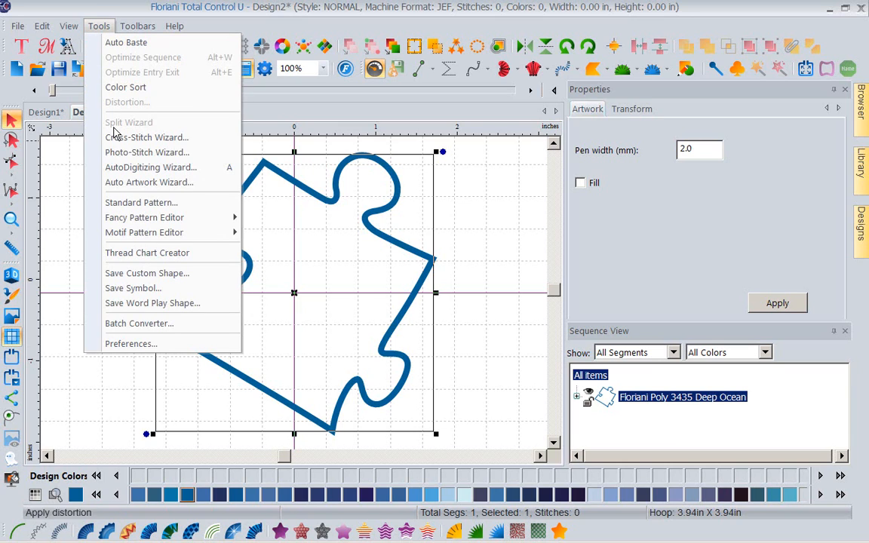
click(151, 306)
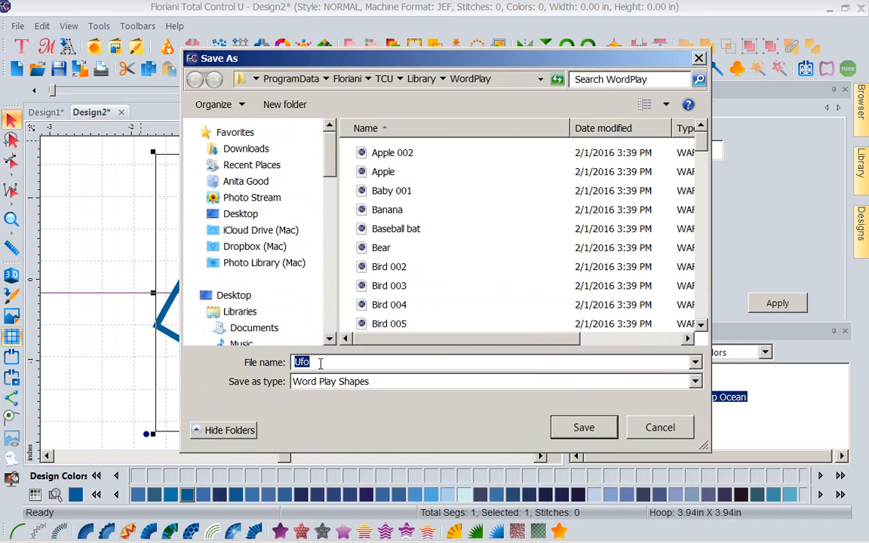
text(Kathi Puzzle Piece)
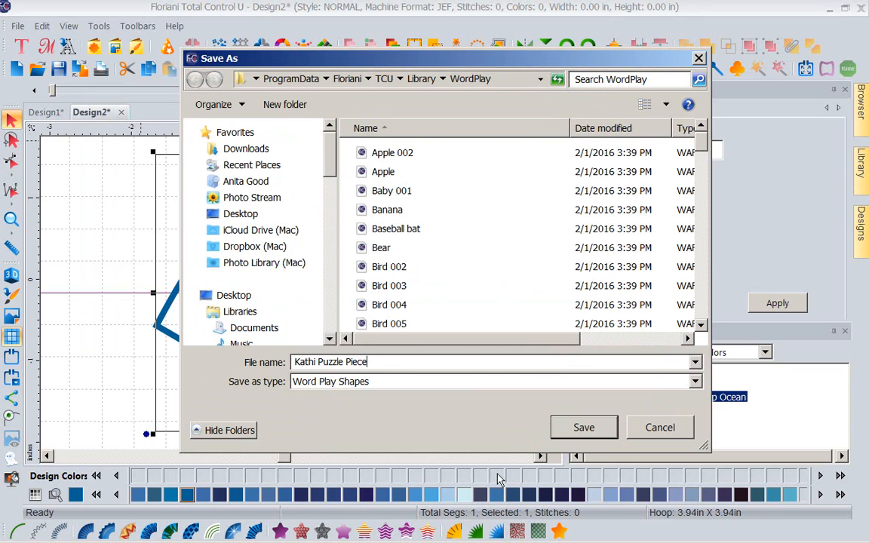
click(573, 428)
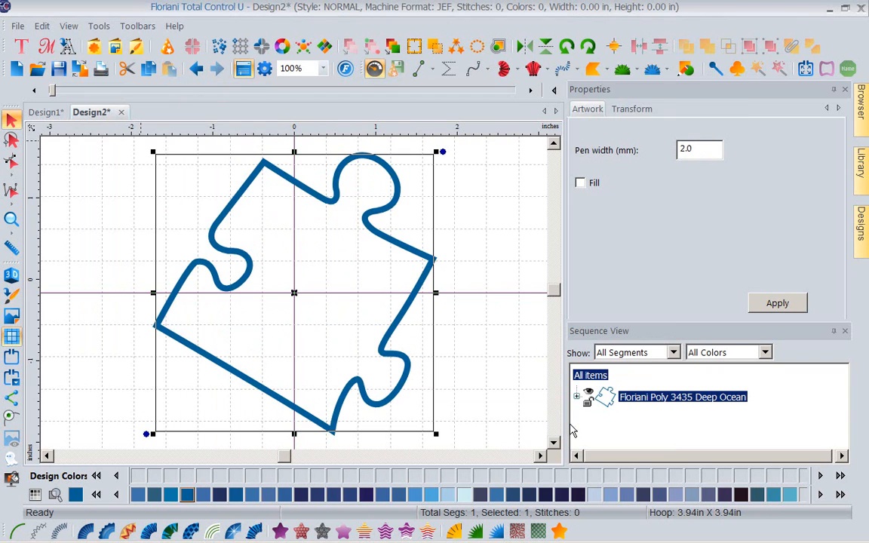
Step: Start another new design and choose the saved custom puzzle piece as the shape in Word Play
click(16, 69)
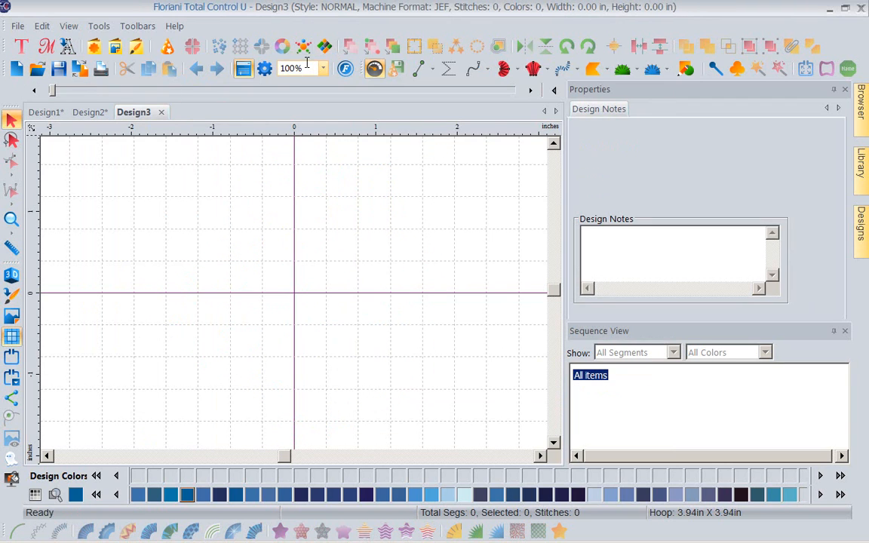
click(325, 47)
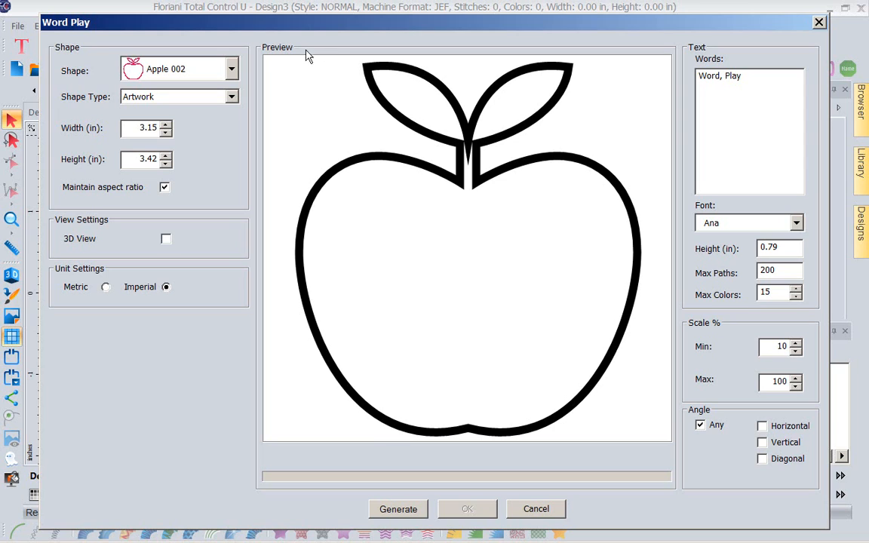
click(232, 69)
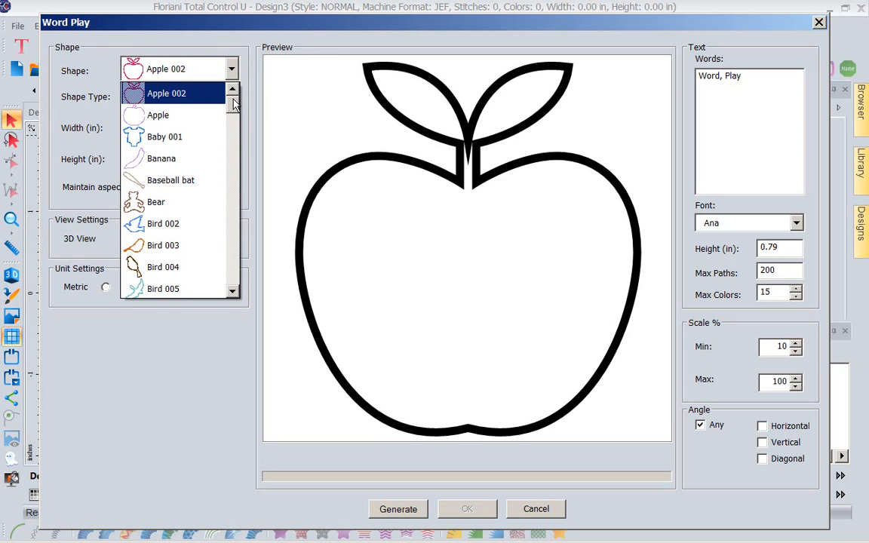
drag(234, 98, 237, 200)
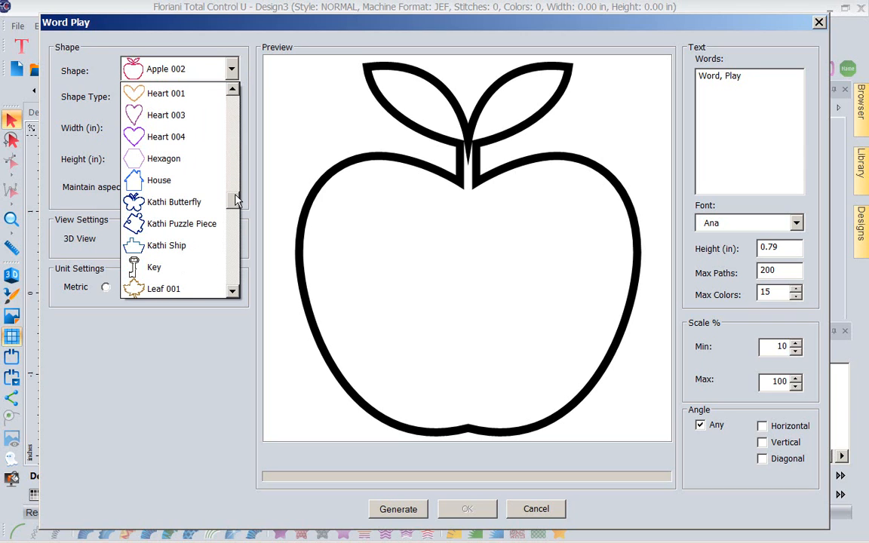
click(182, 226)
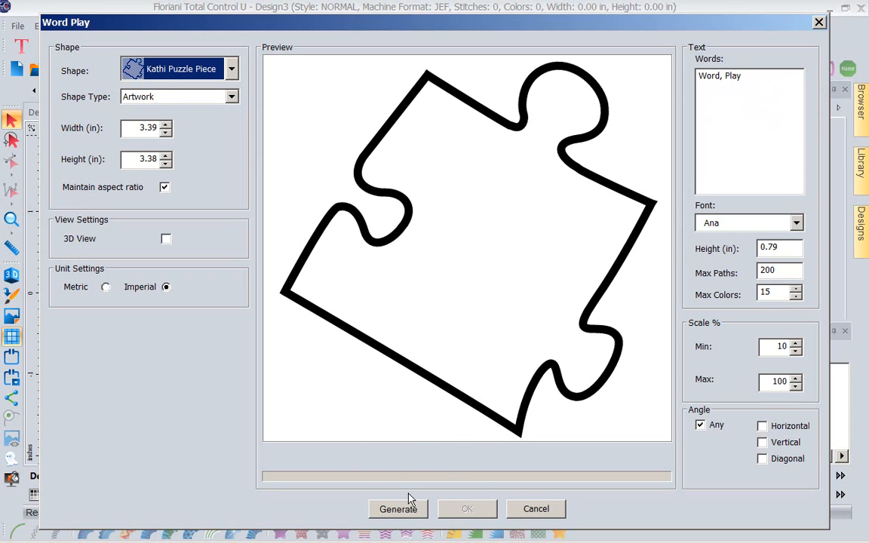
Step: Generate a word-filled puzzle piece 5 in wide with a Steil outline, and close Word Play without accepting it
double_click(140, 128)
text(5)
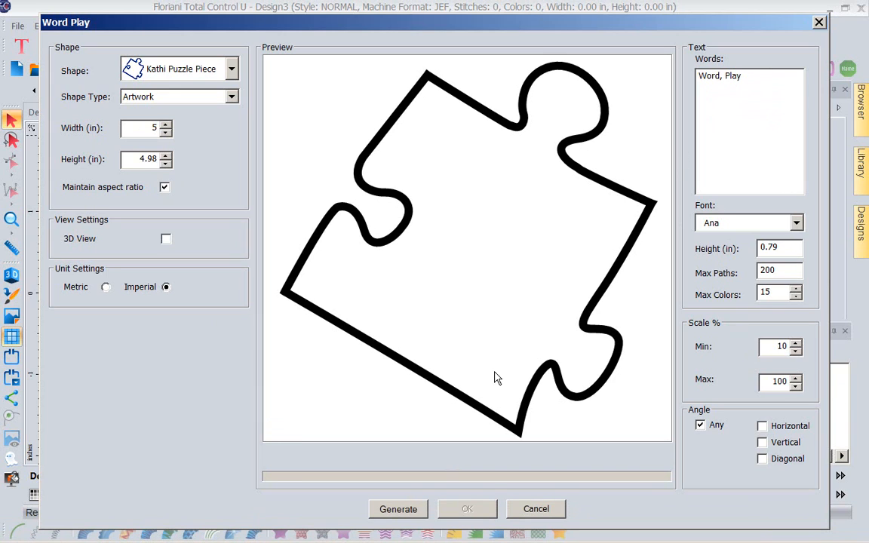
click(233, 99)
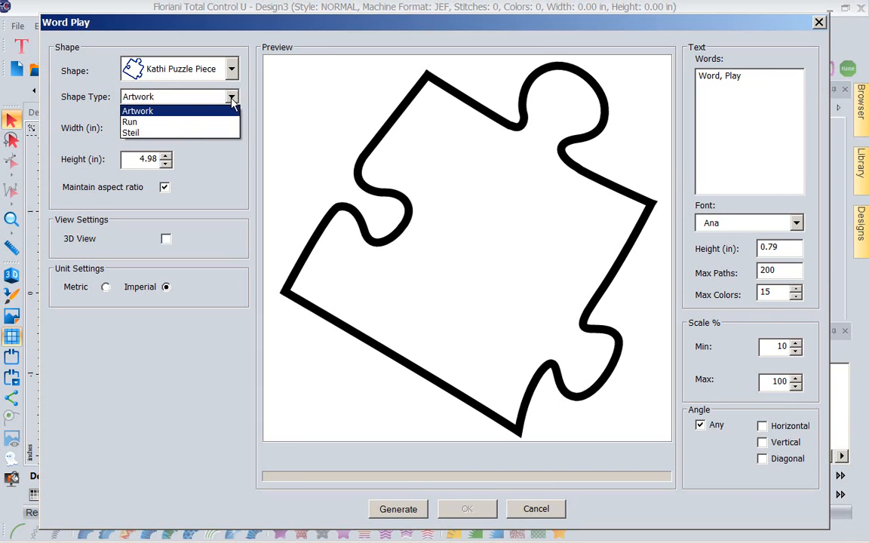
click(173, 133)
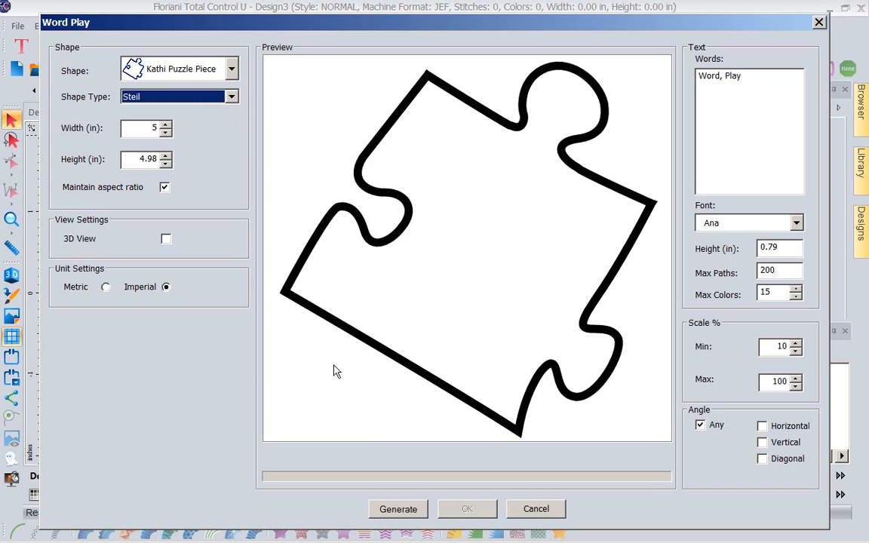
click(389, 510)
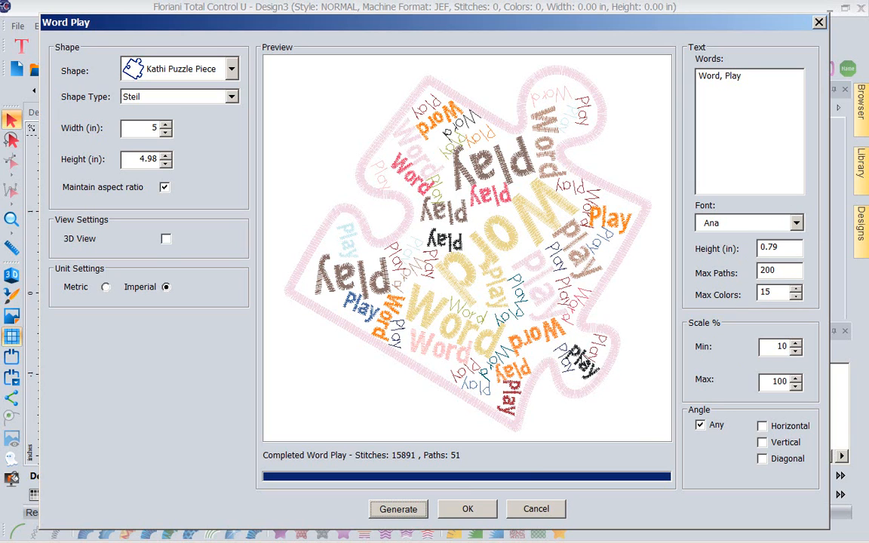
click(819, 23)
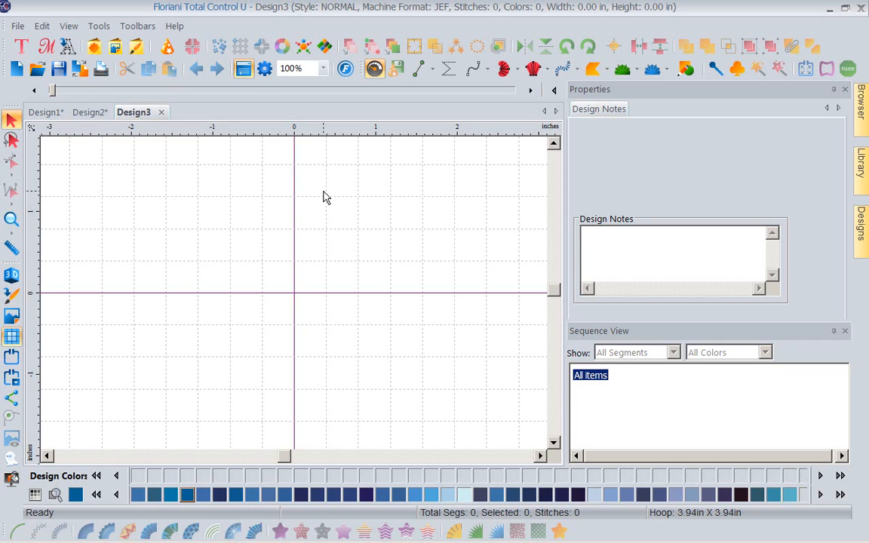
Step: Start a UDesignIT design using the gold monster body with blue-lined ears from the Monsters gallery
click(304, 48)
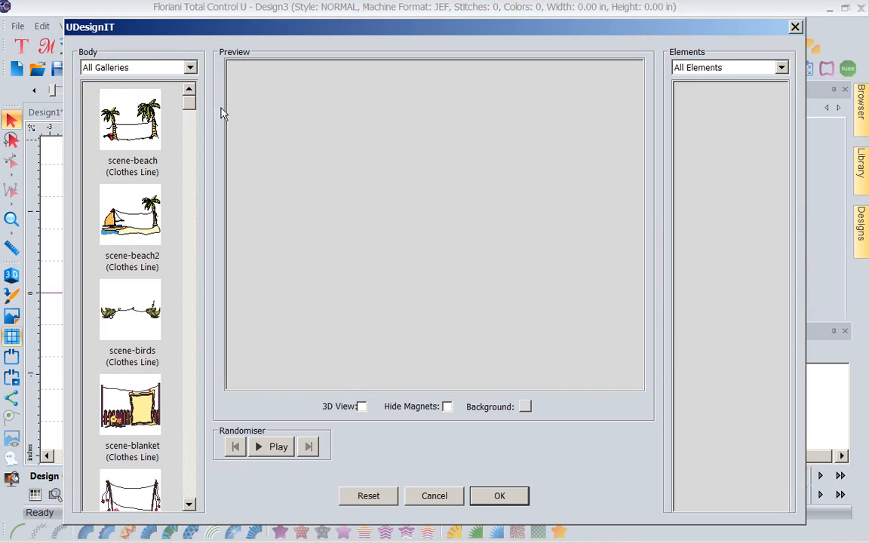
click(171, 67)
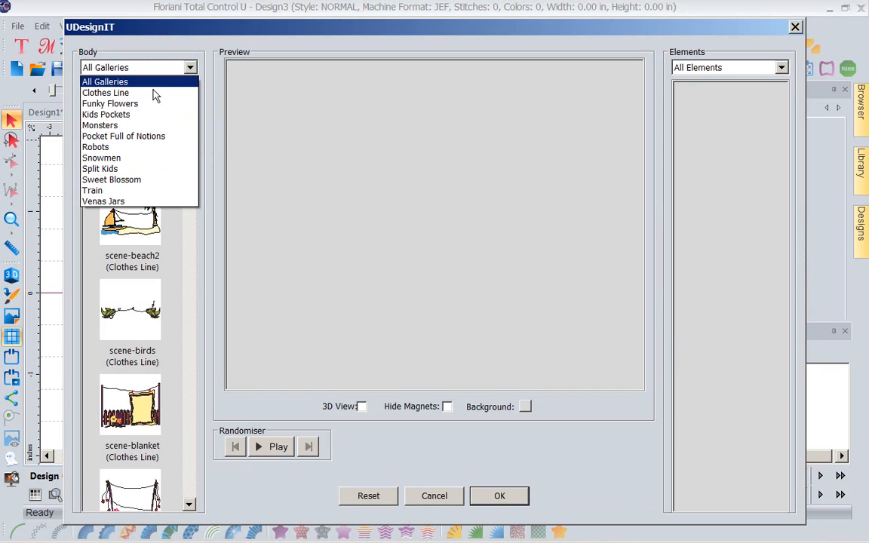
click(130, 126)
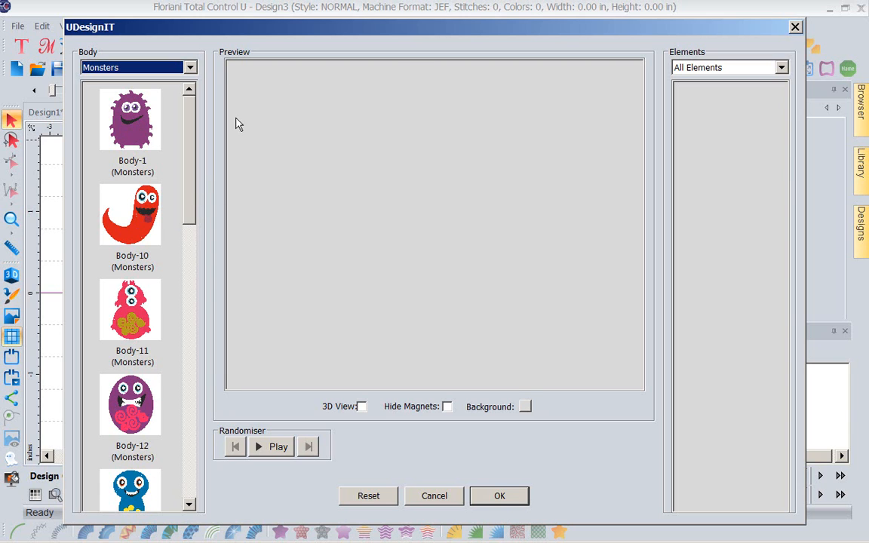
mouse_move(471, 32)
mouse_down()
mouse_move(493, 31)
mouse_move(480, 17)
mouse_up()
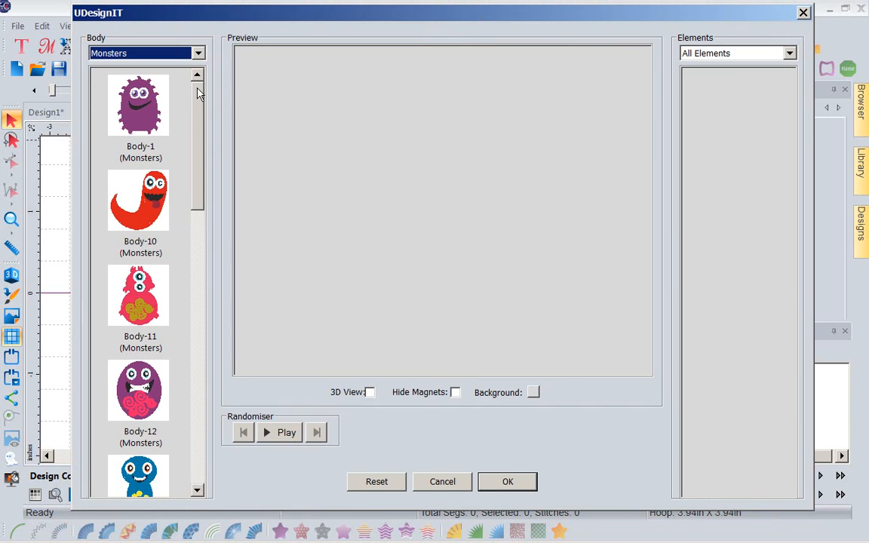
drag(195, 89, 203, 350)
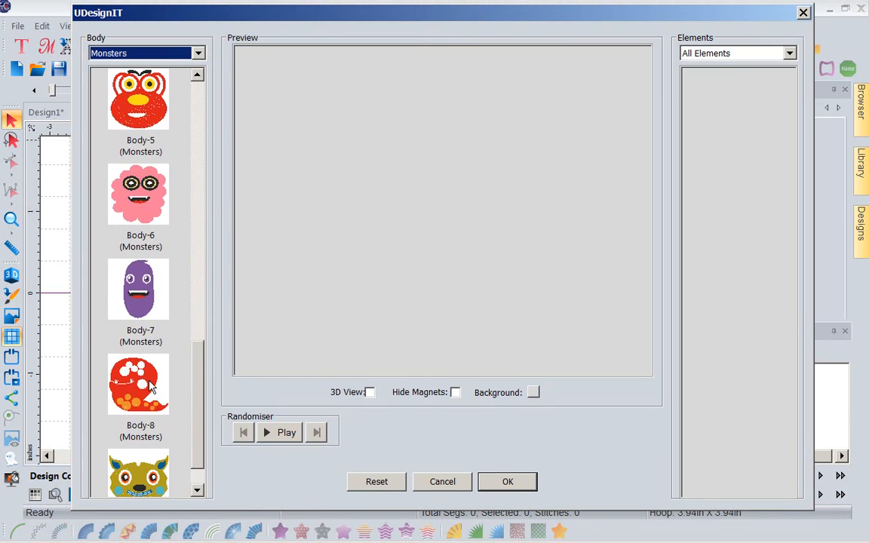
click(139, 471)
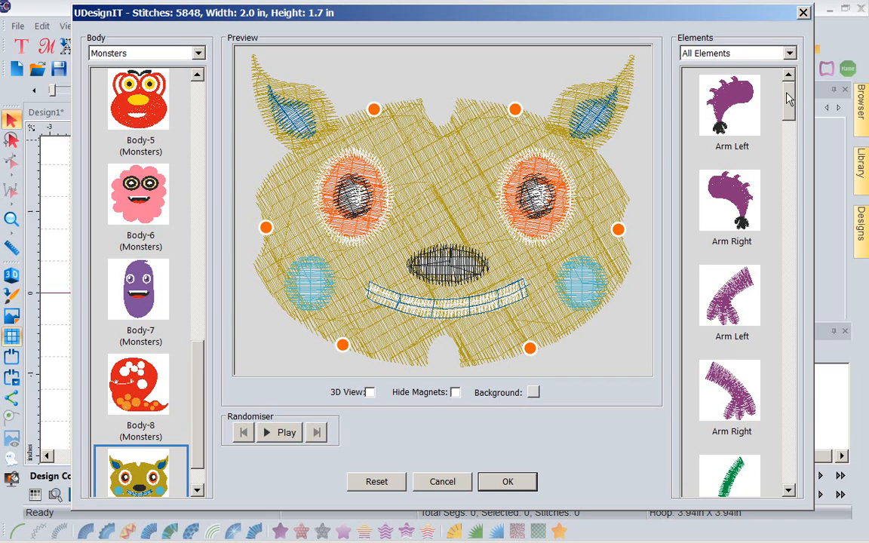
Step: Add the gold ball-tipped antenna from the Head Left elements to the monster
mouse_move(788, 98)
mouse_down()
mouse_move(790, 468)
mouse_move(788, 91)
mouse_up()
click(789, 54)
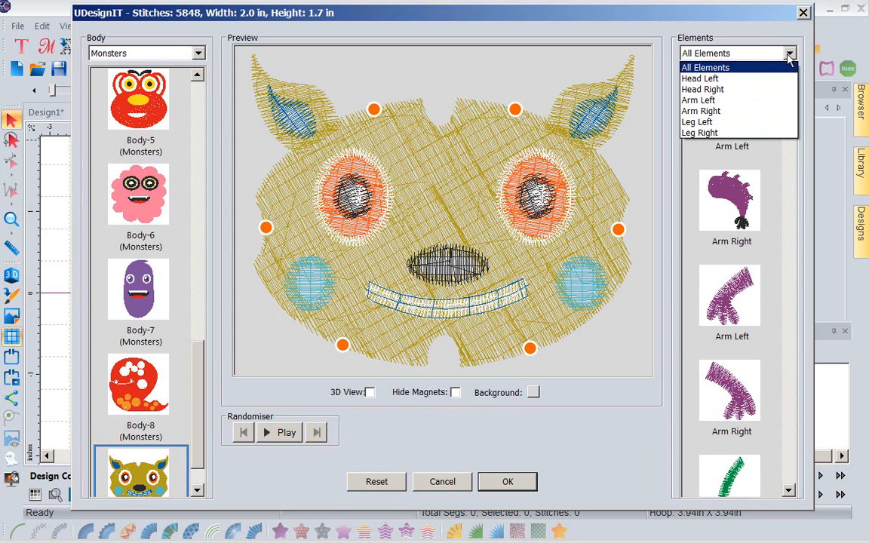
click(698, 78)
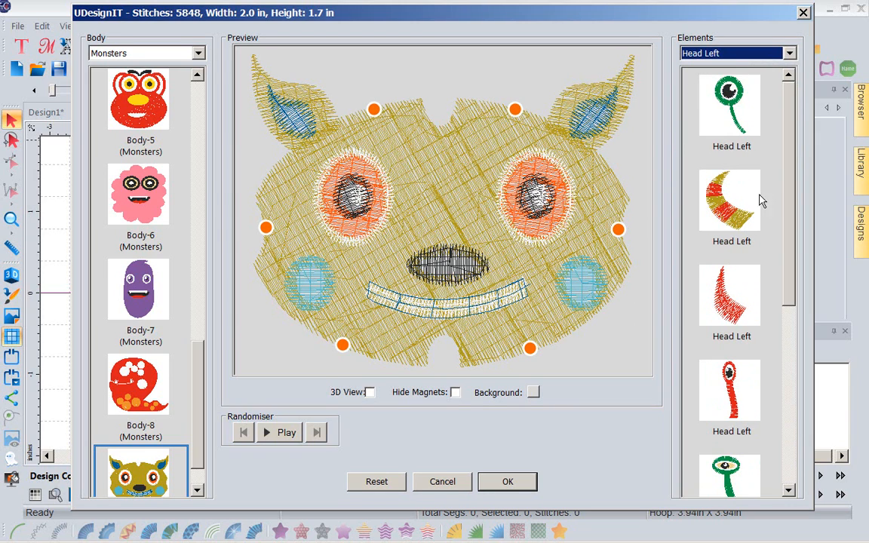
drag(788, 190, 790, 395)
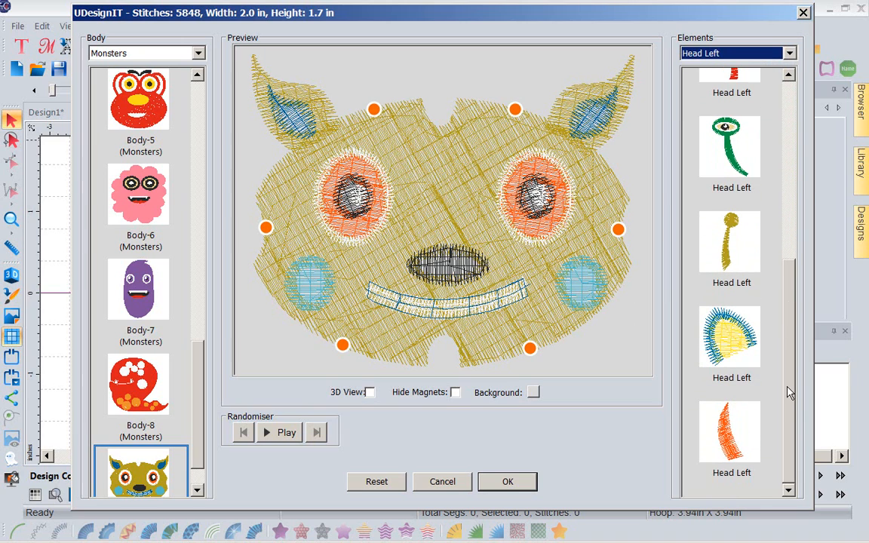
click(719, 239)
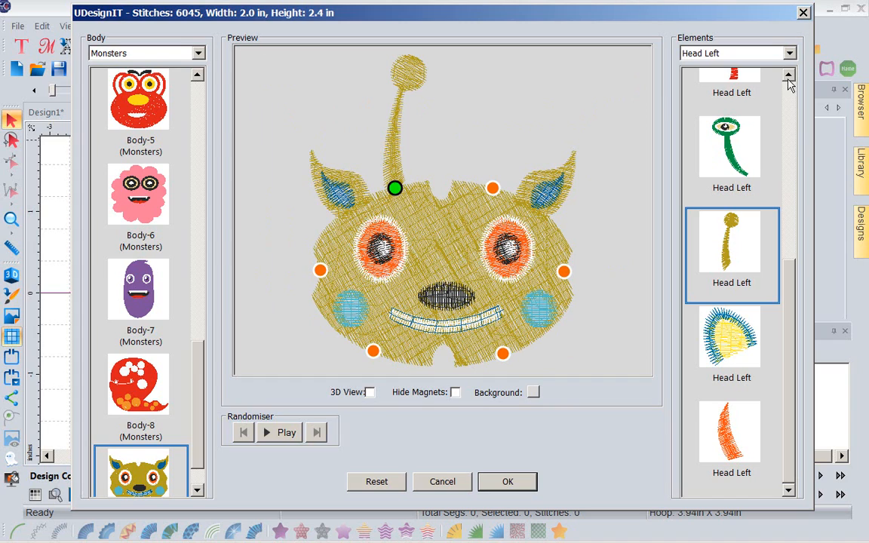
Step: Add the curved green eye stalk from the Head Right elements to the monster
click(709, 54)
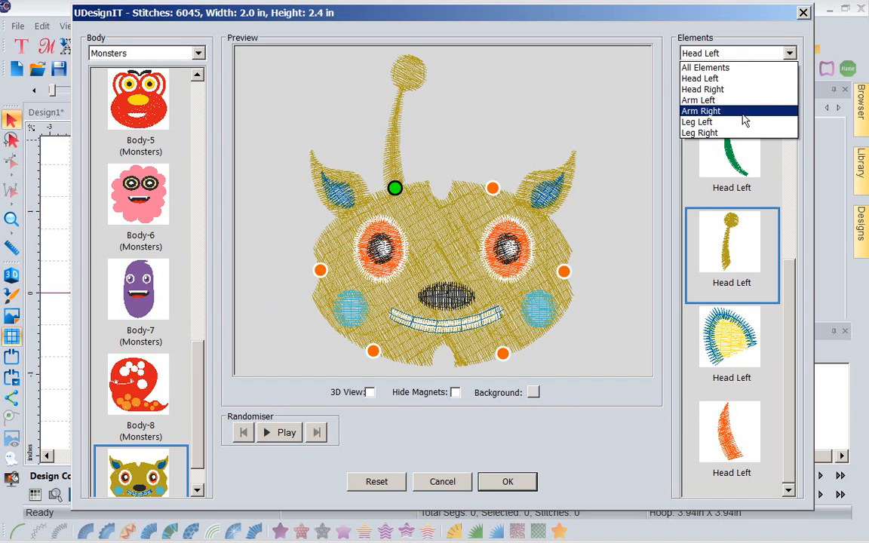
click(741, 89)
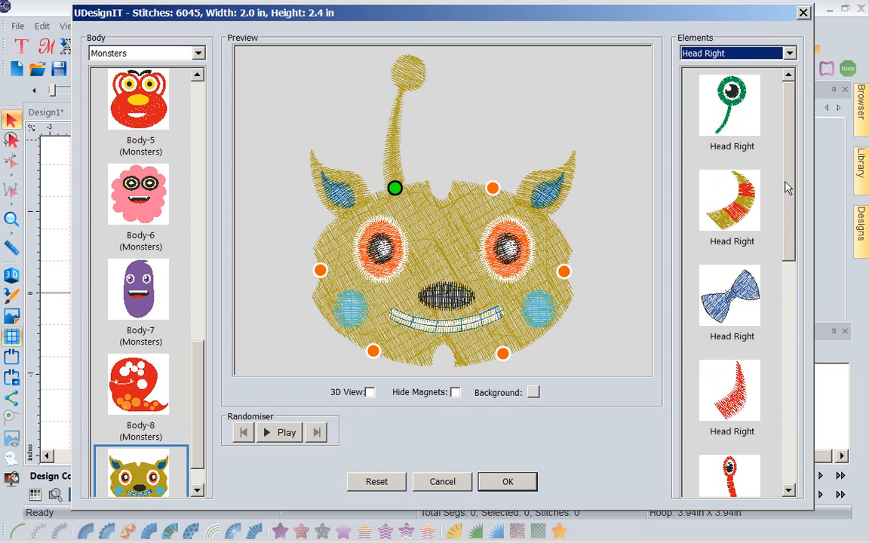
drag(784, 187, 784, 375)
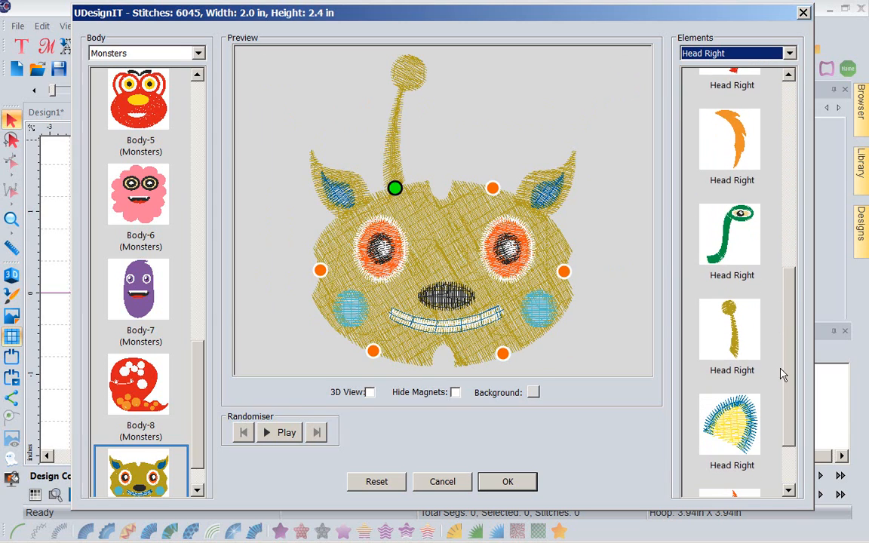
click(745, 258)
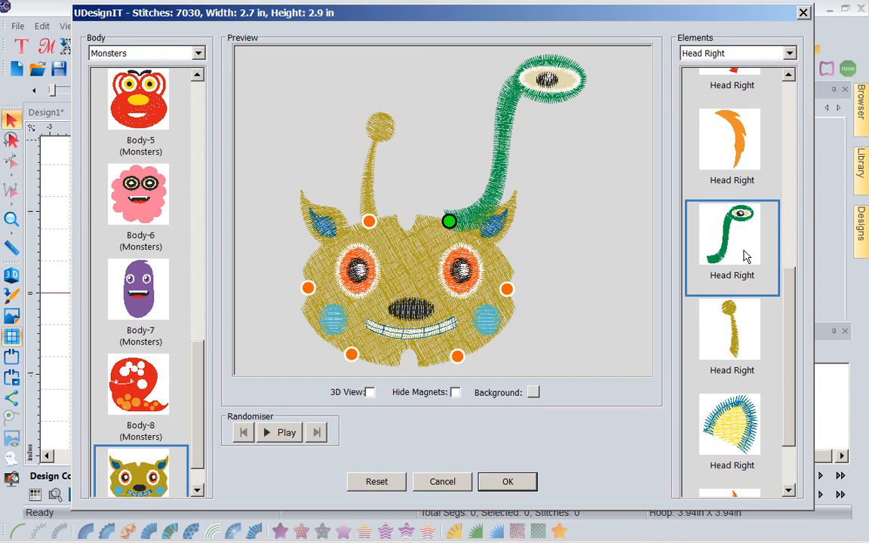
Step: Add the purple three-fingered arms from the Arm Left and Arm Right elements to both sides of the monster
click(790, 55)
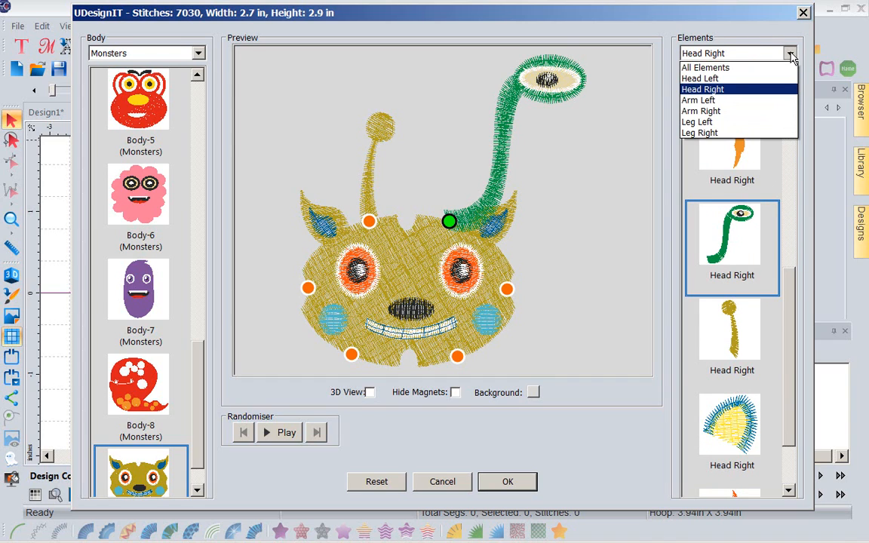
click(709, 101)
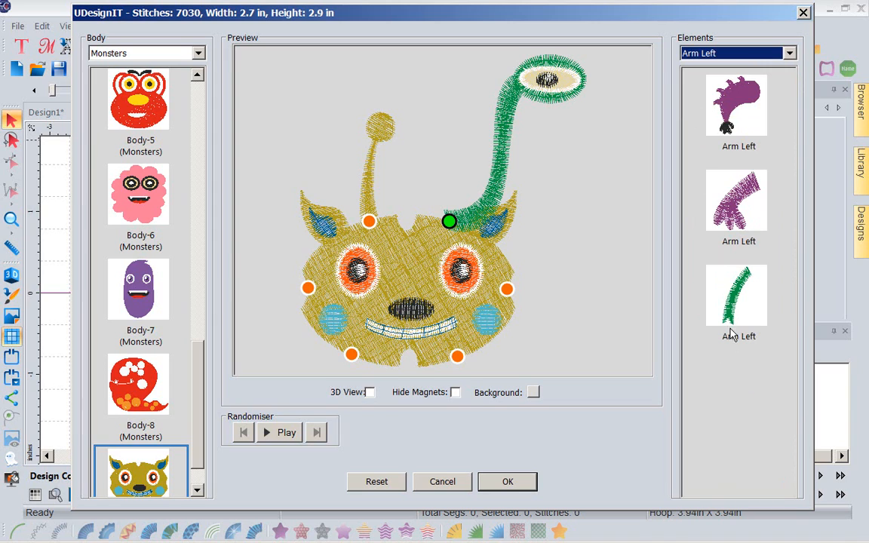
click(742, 202)
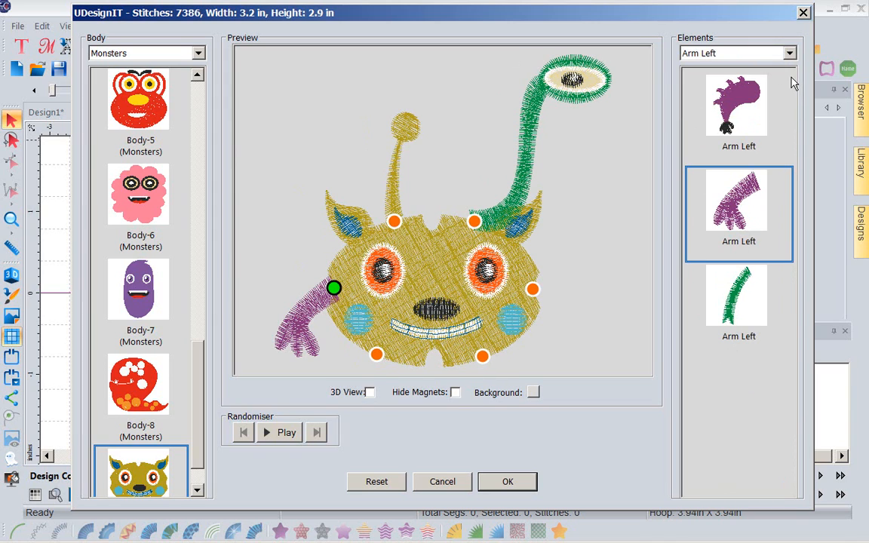
click(789, 53)
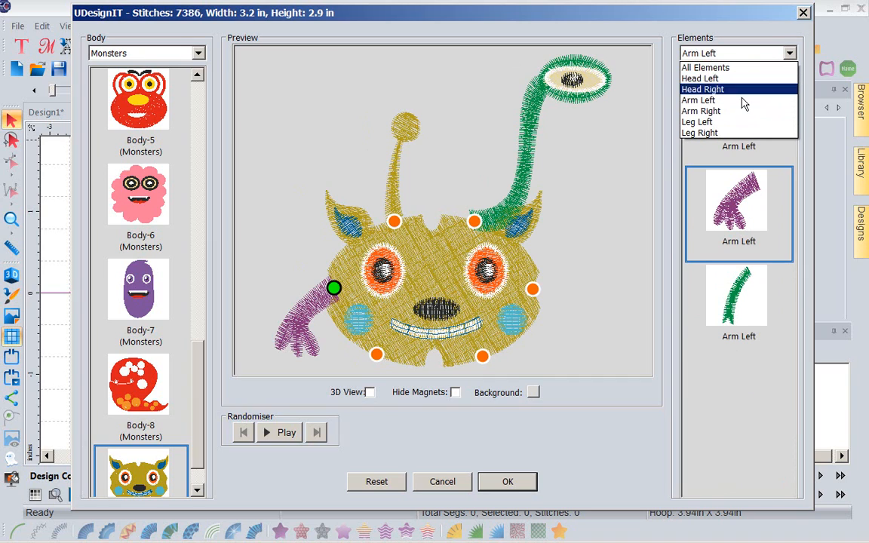
click(742, 118)
click(771, 239)
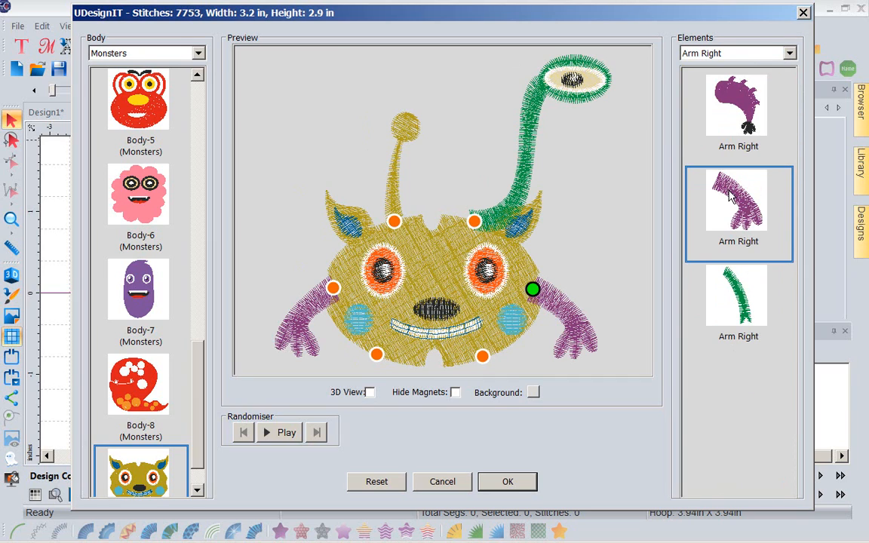
Step: Add the large yellow bare feet from the Leg Left and Leg Right elements to the monster
click(790, 53)
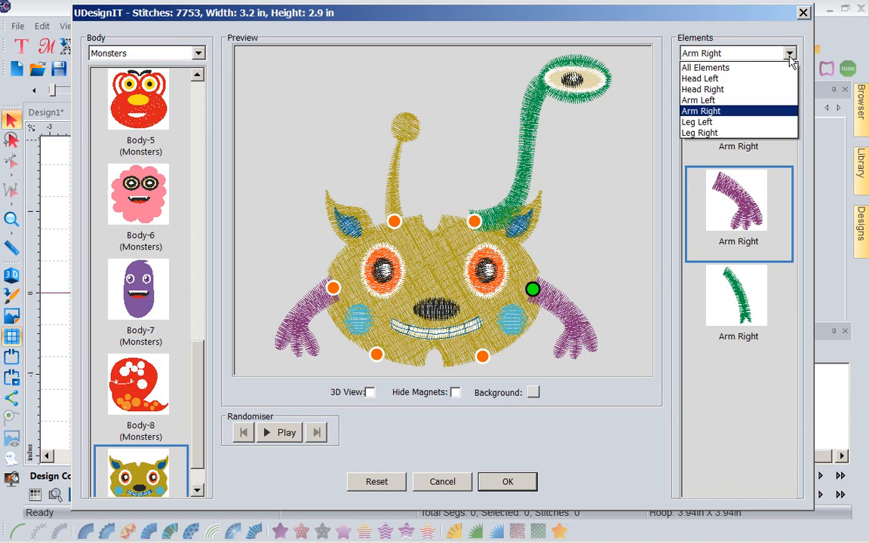
click(723, 123)
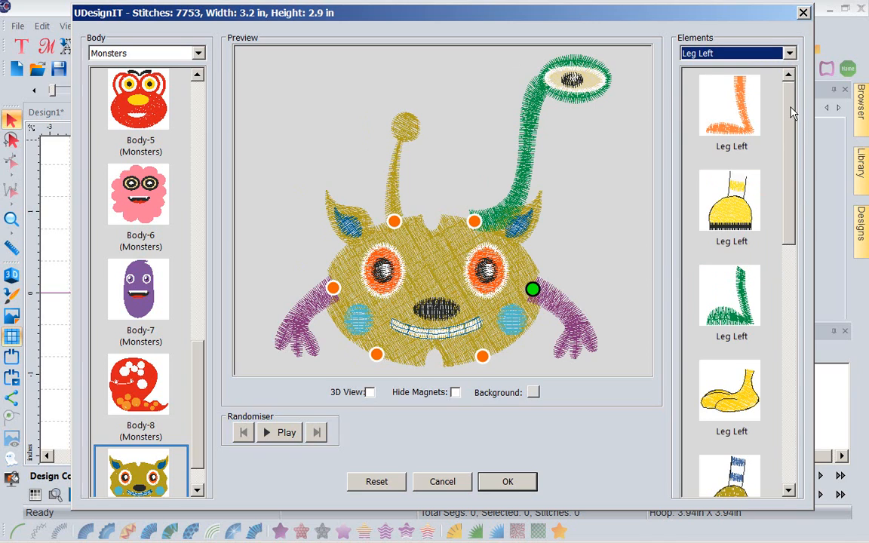
drag(789, 119, 779, 210)
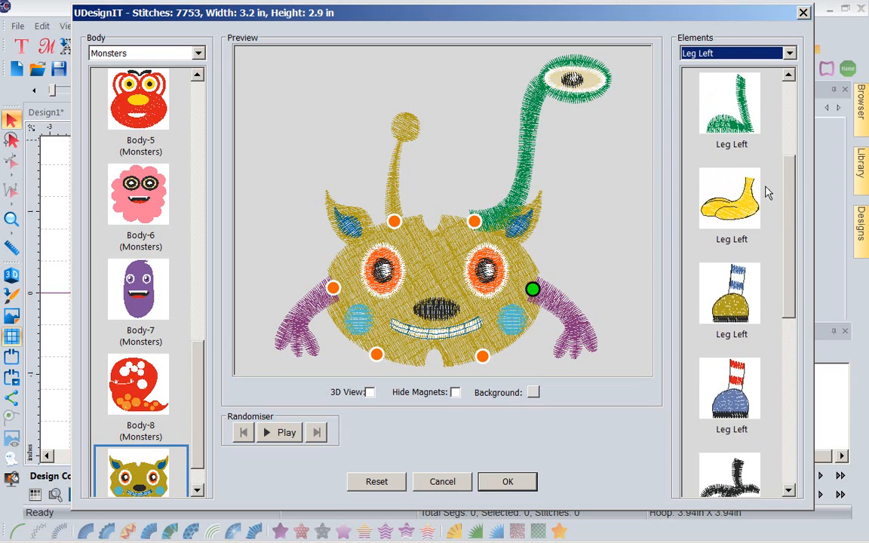
click(727, 197)
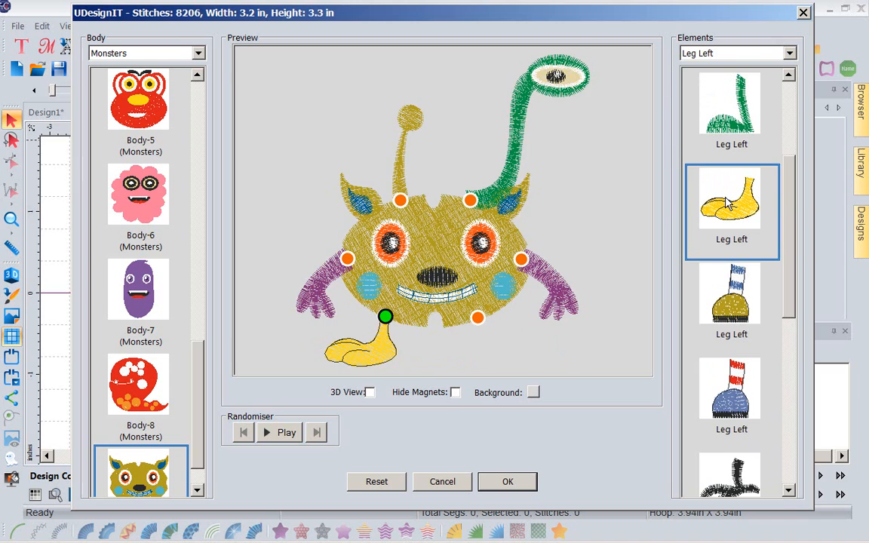
click(789, 54)
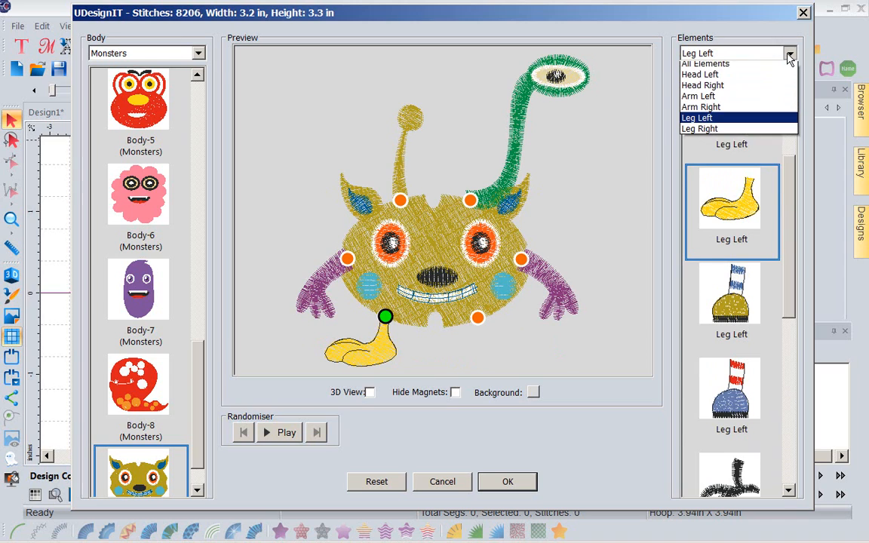
click(755, 128)
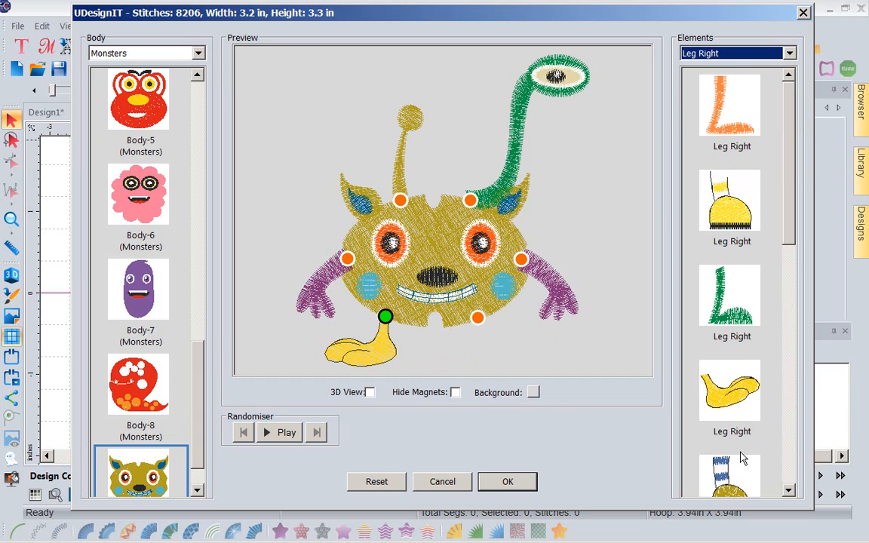
click(743, 402)
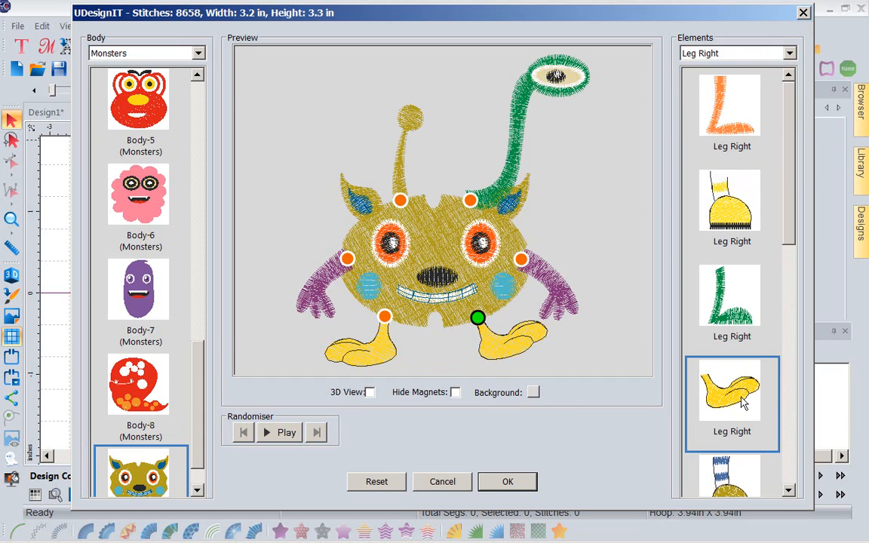
Step: Rotate the Arm Right element inward so the purple hand lies across the monster's body beside its mouth
right_click(520, 266)
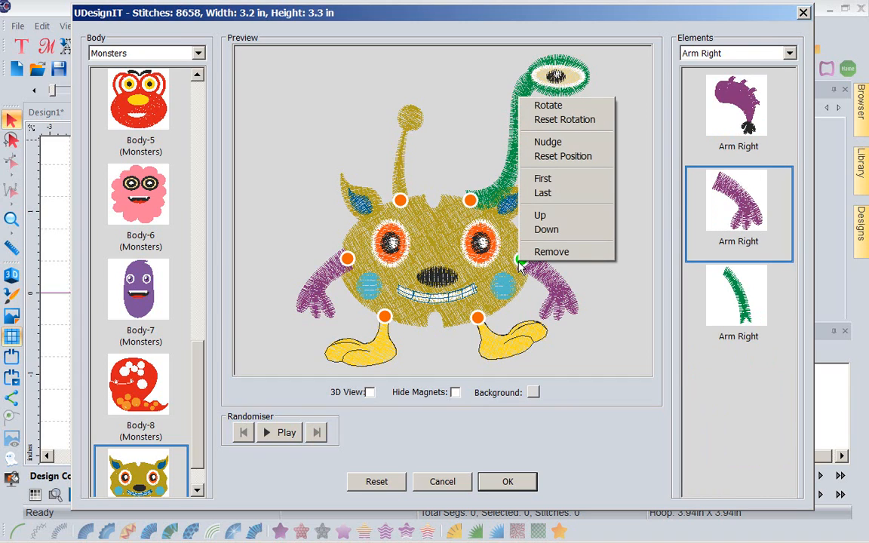
click(547, 107)
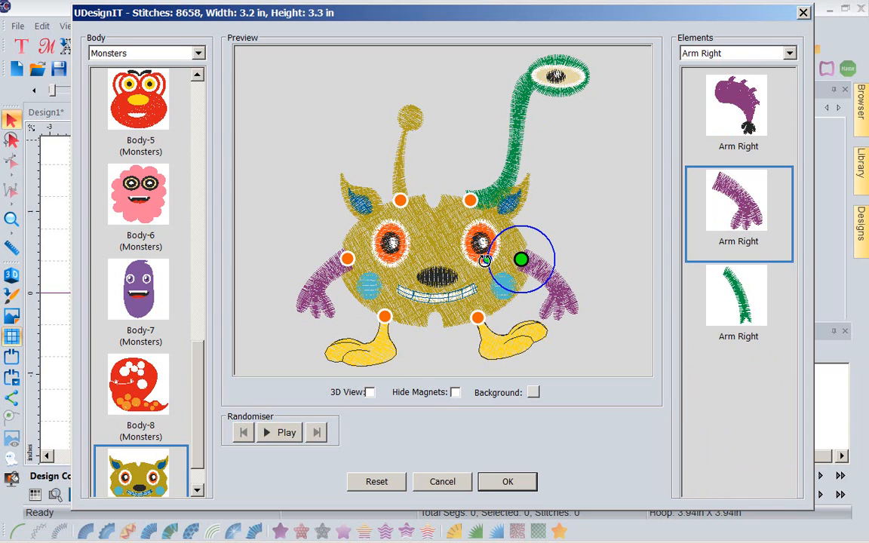
drag(484, 259, 515, 200)
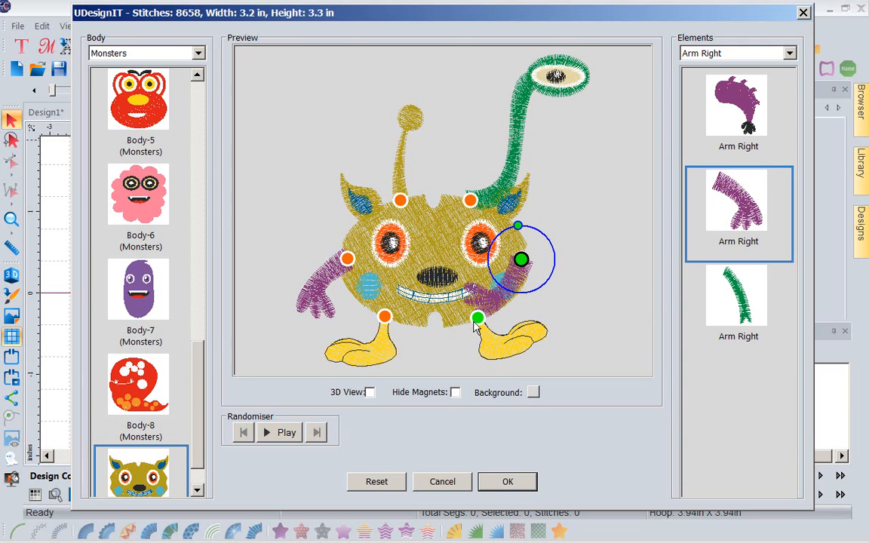
Step: Rotate the Leg Left element slightly so the yellow foot's toes point upward
click(386, 318)
right_click(386, 318)
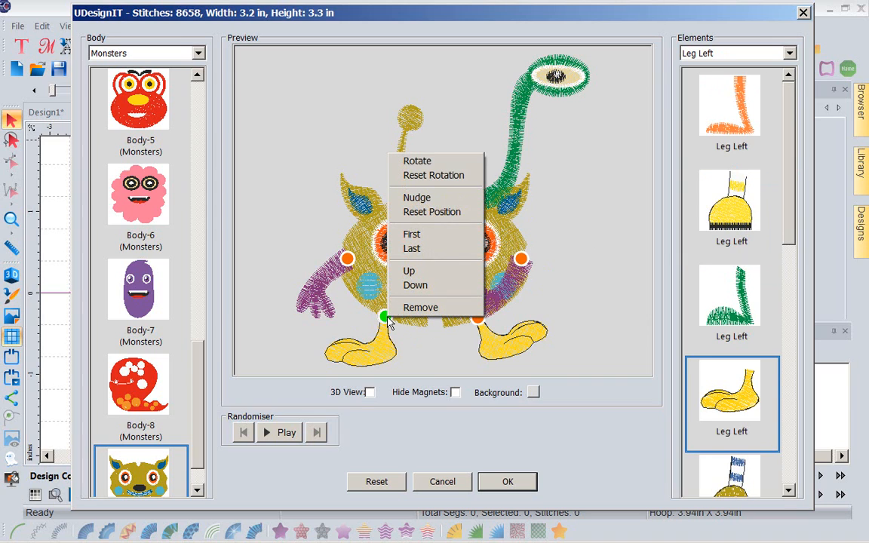
click(416, 162)
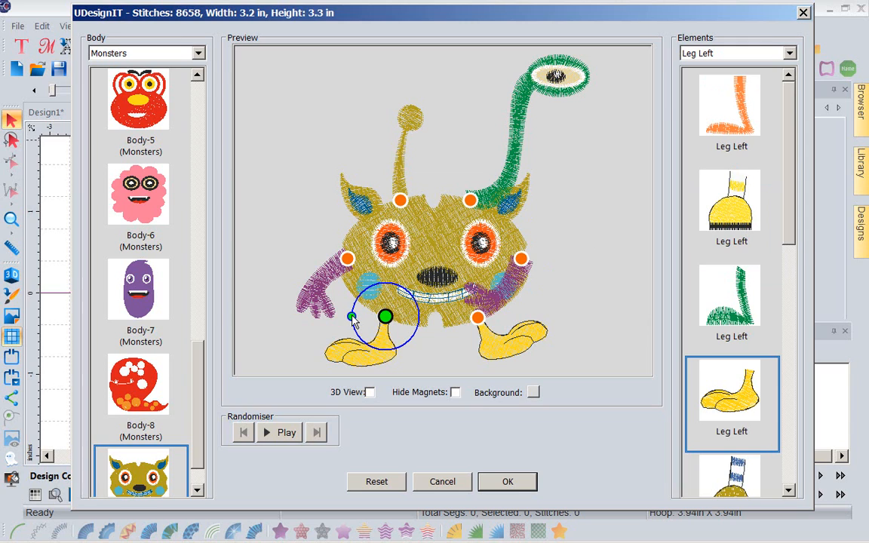
mouse_move(352, 317)
mouse_down()
mouse_move(369, 303)
mouse_move(361, 306)
mouse_up()
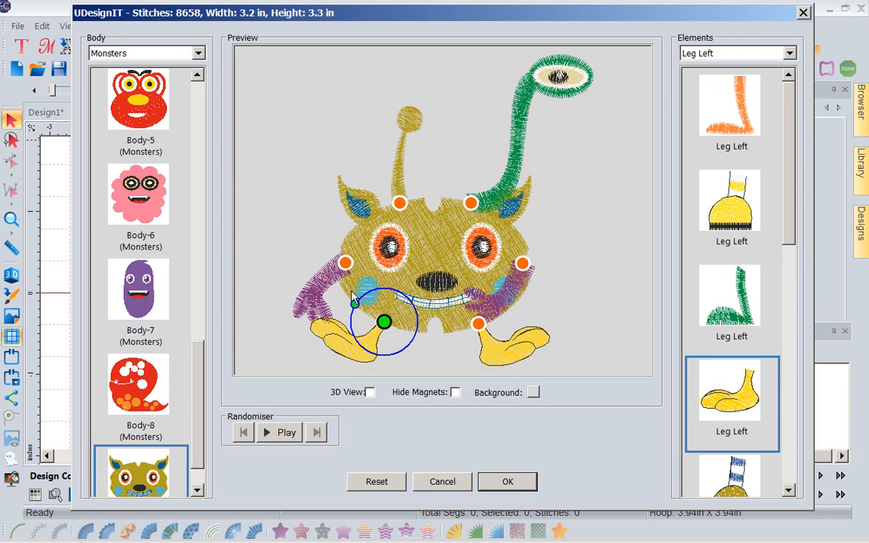
Step: Nudge the Arm Left element upward in five small increments to separate its hand from the yellow foot, and deselect it
click(345, 263)
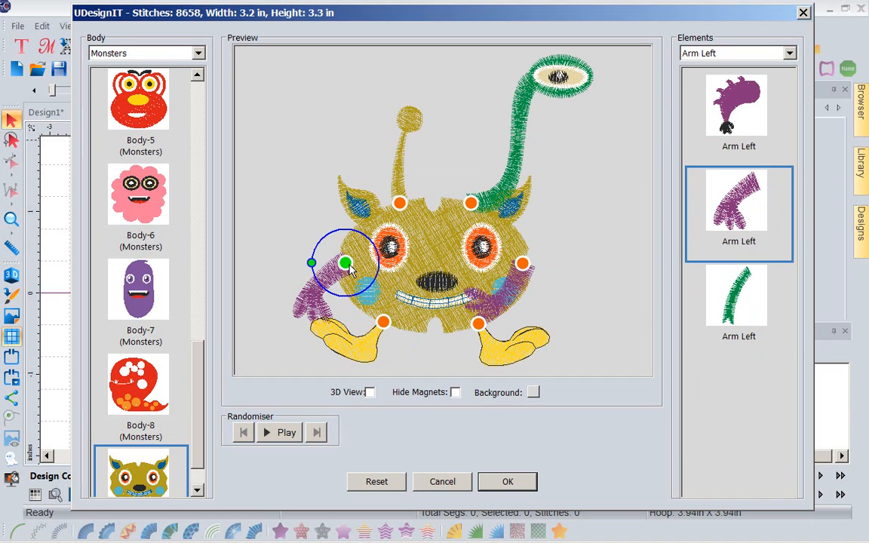
right_click(350, 270)
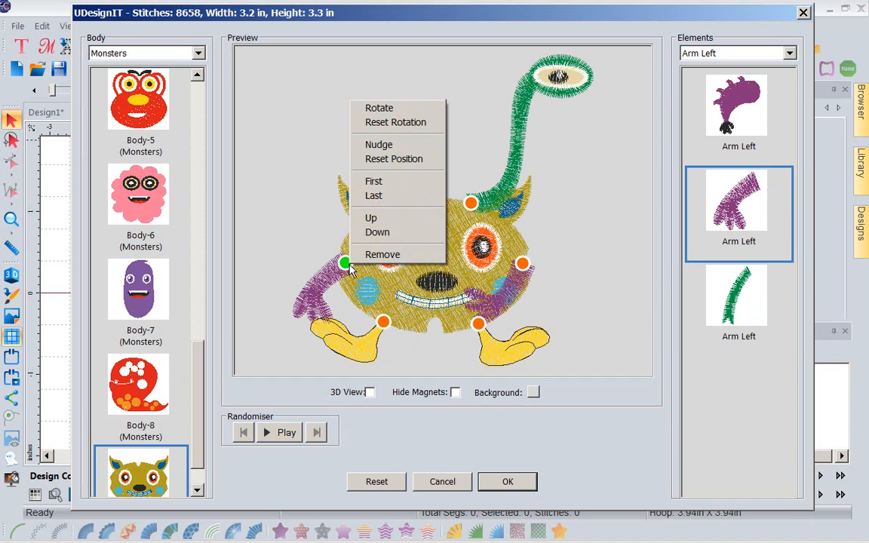
click(371, 146)
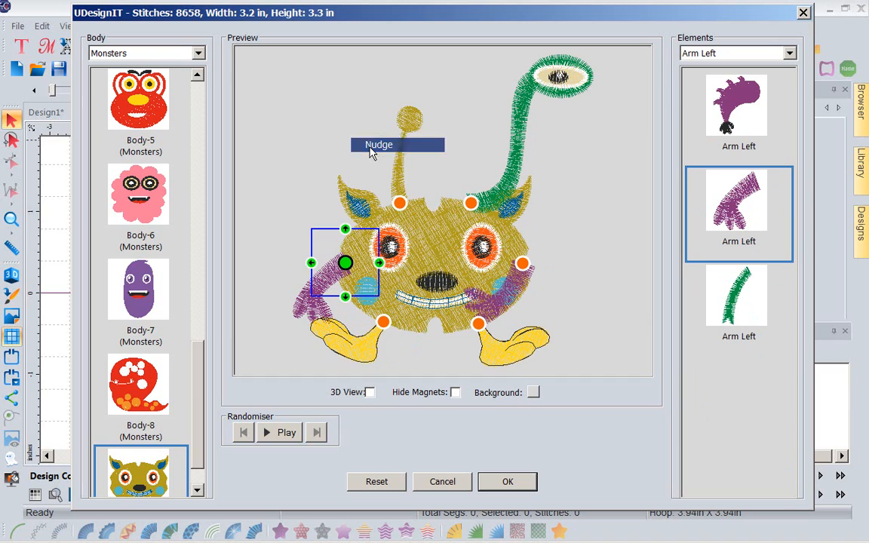
key(Tab)
key(Tab)
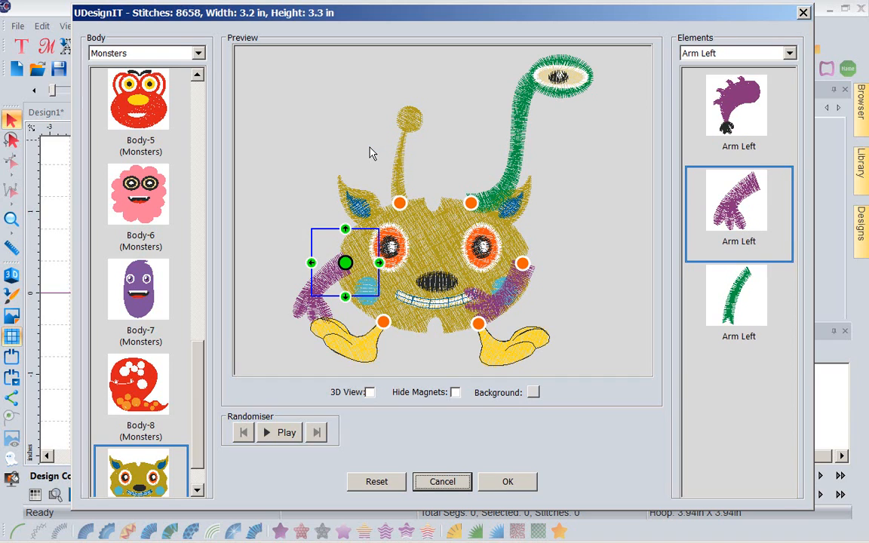
click(345, 230)
click(346, 230)
click(346, 230)
click(346, 231)
click(346, 230)
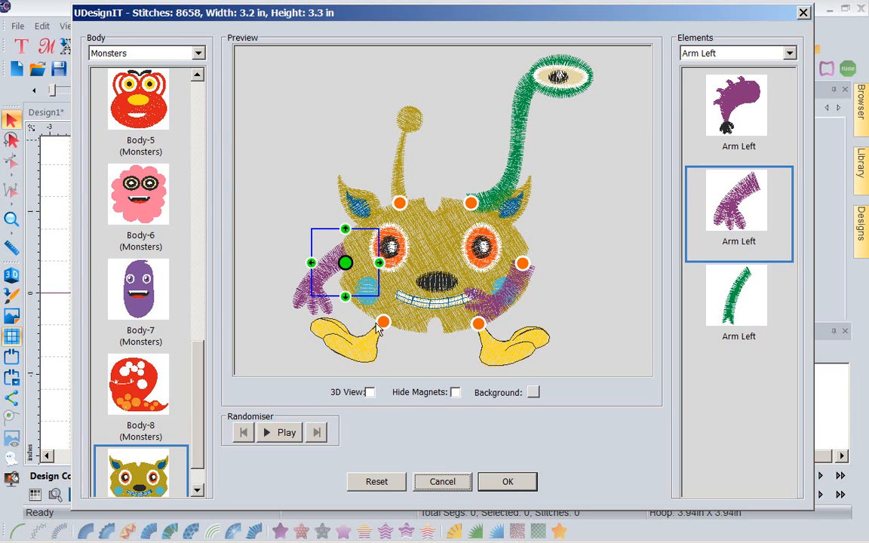
click(588, 215)
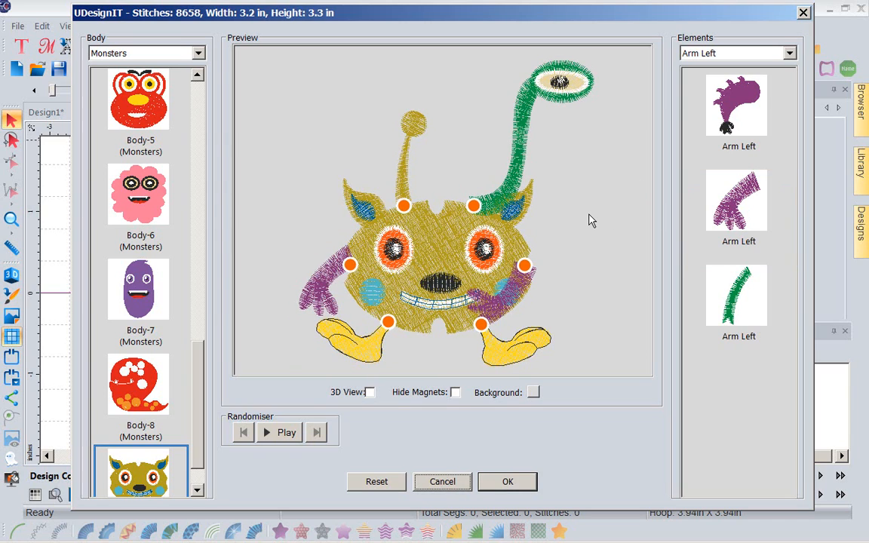
click(470, 203)
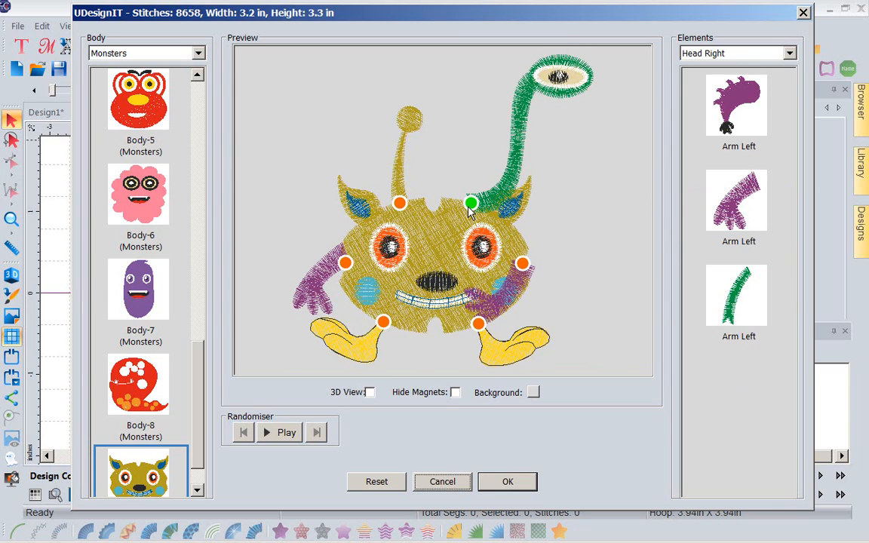
right_click(471, 203)
key(Escape)
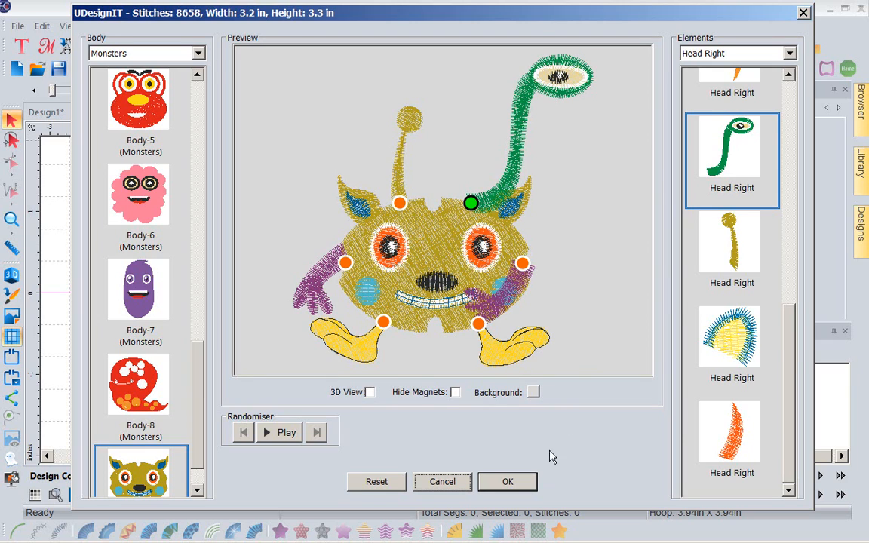
Step: Generate a random monster with the Randomiser and replace its body with the purple Body-7 after trying Body-5 and Body-6
click(268, 435)
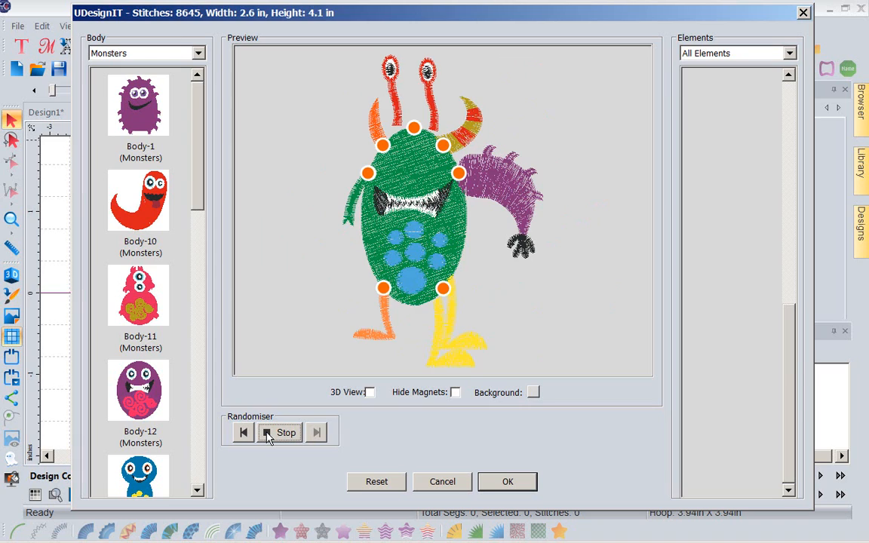
click(268, 432)
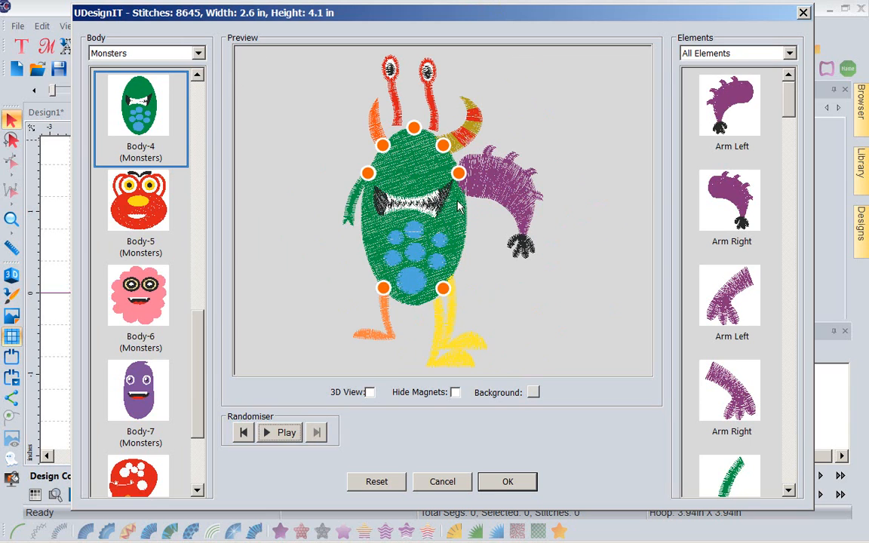
click(150, 197)
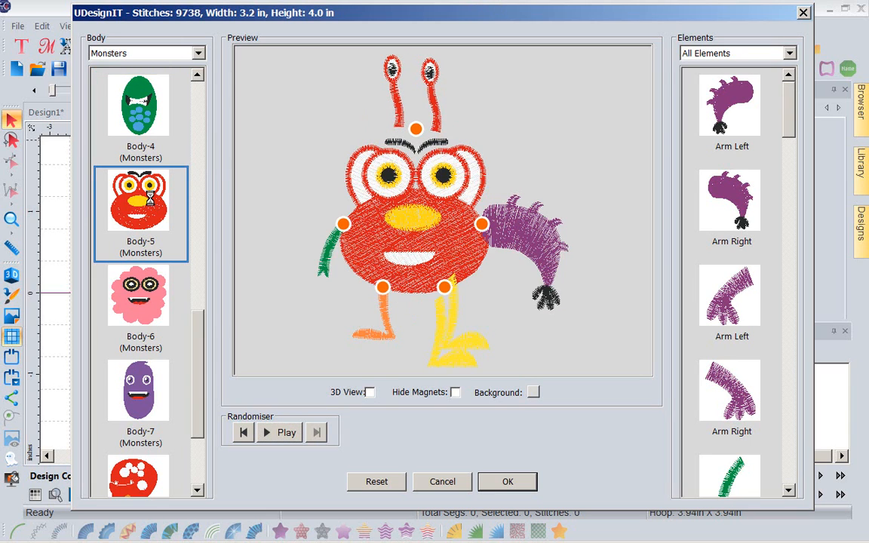
click(140, 283)
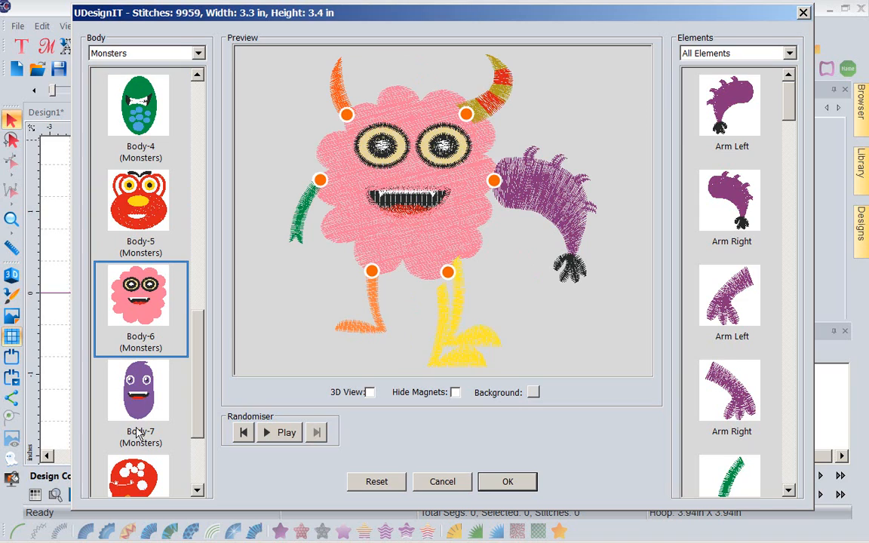
click(139, 397)
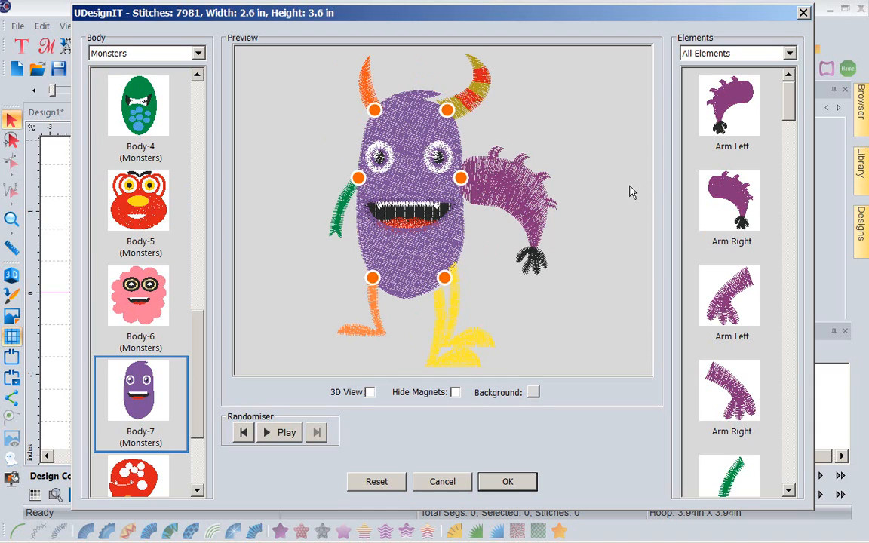
Step: Switch the body gallery to Clothes Line and generate a random clothesline scene with the Randomiser
click(198, 54)
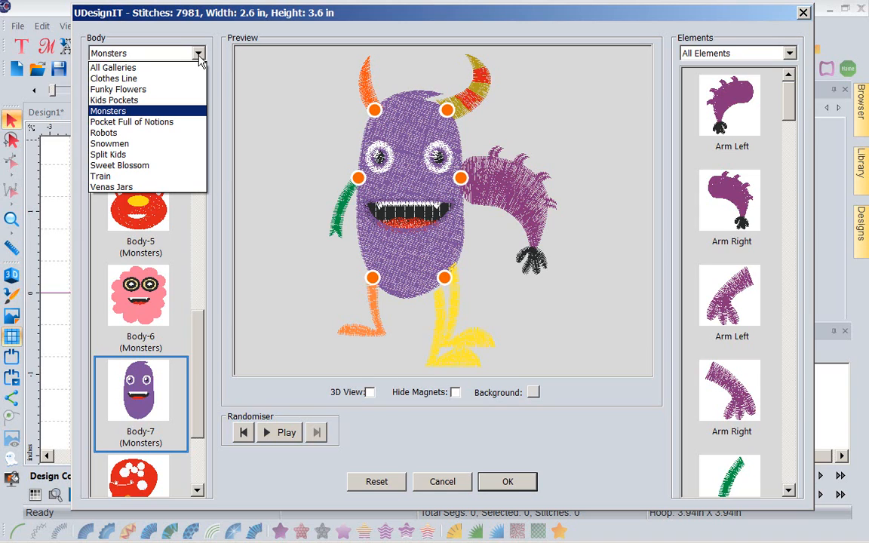
click(125, 80)
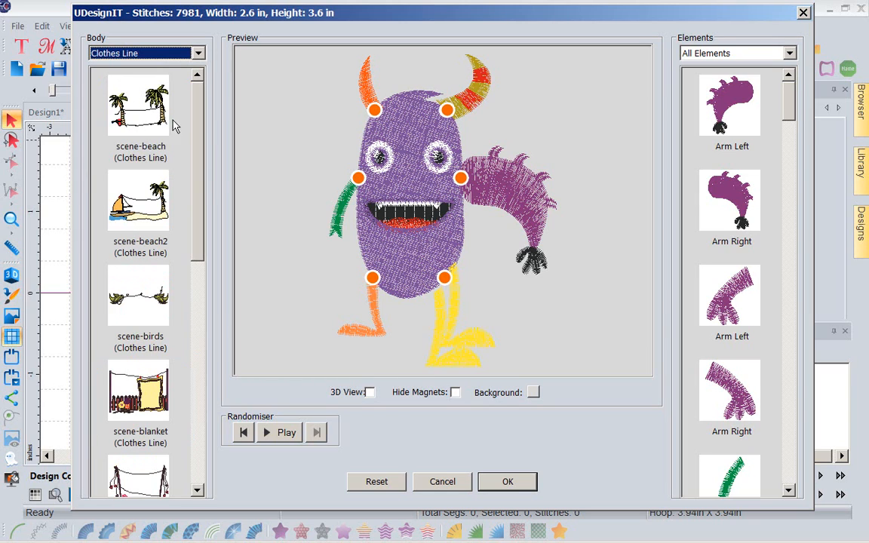
drag(202, 110, 192, 172)
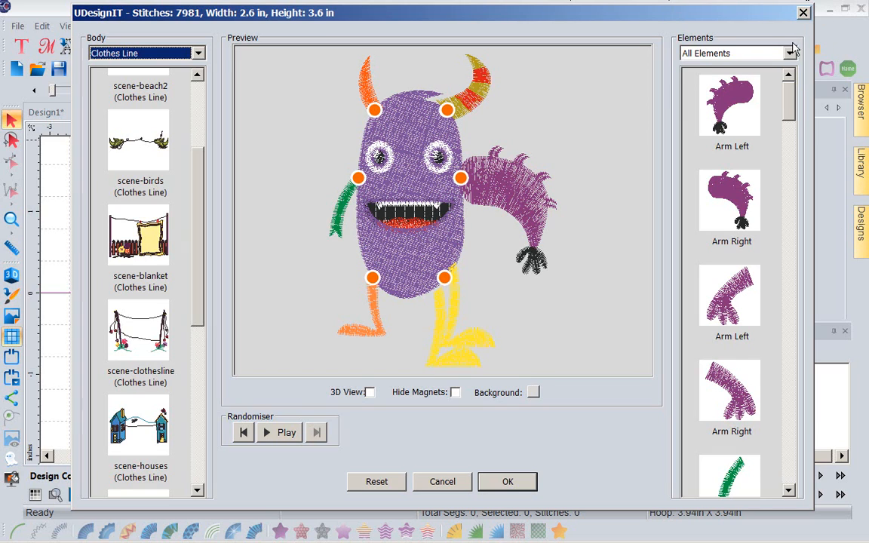
click(715, 53)
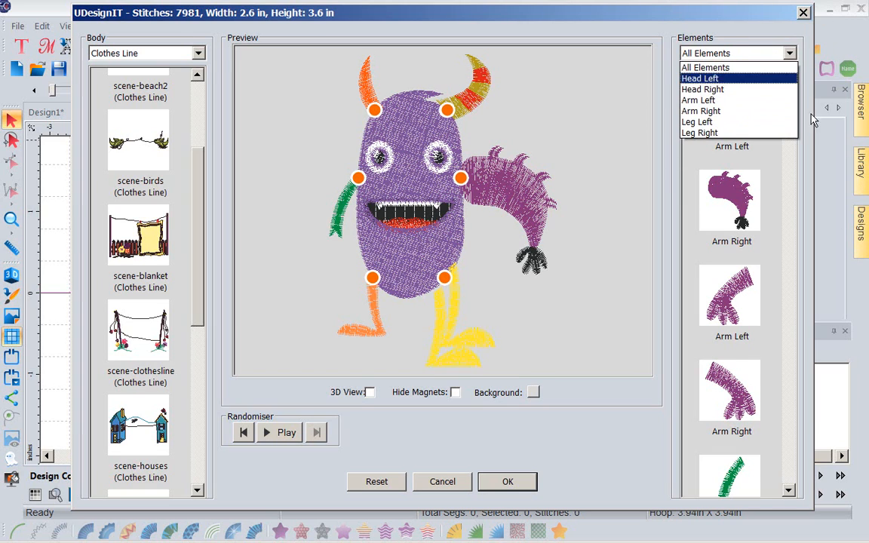
click(518, 300)
click(287, 433)
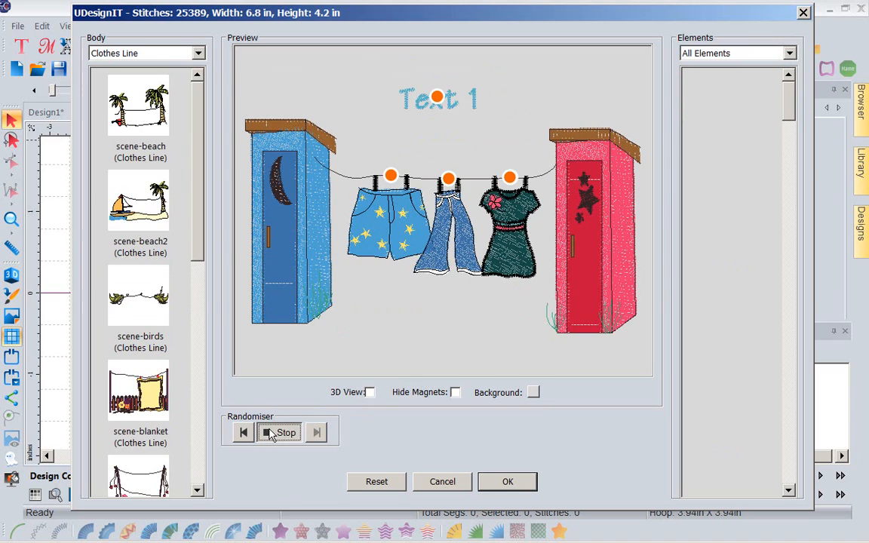
click(275, 432)
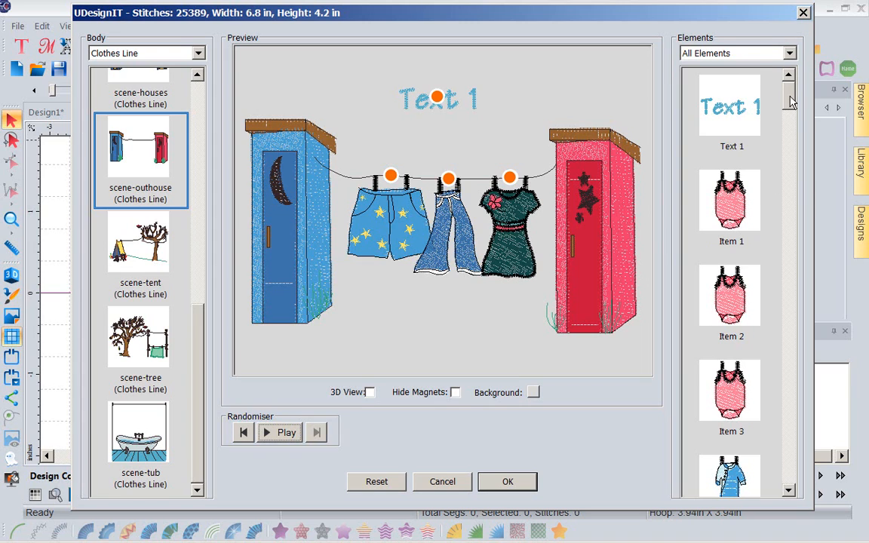
Step: Replace the green dress with the pink bikini bottom as Item 3 and nudge it slightly to the right along the clothesline
drag(785, 97, 791, 145)
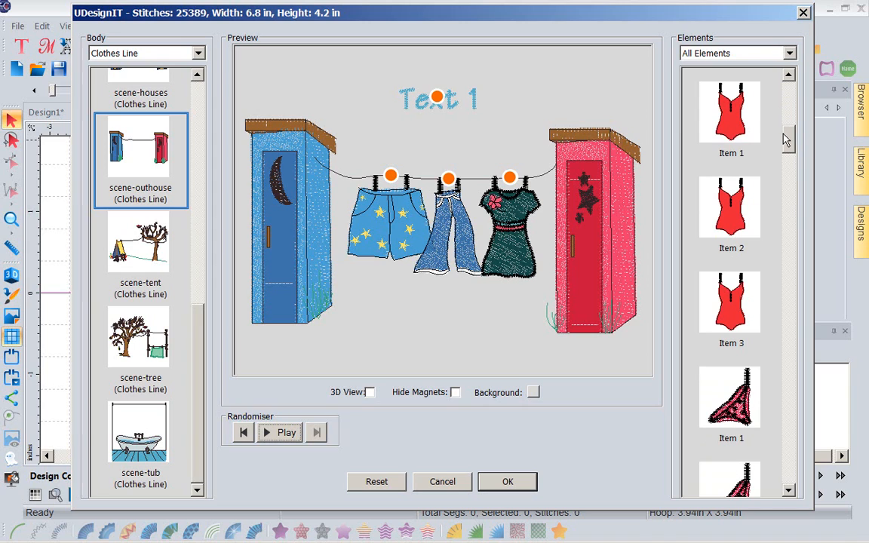
drag(786, 140, 788, 173)
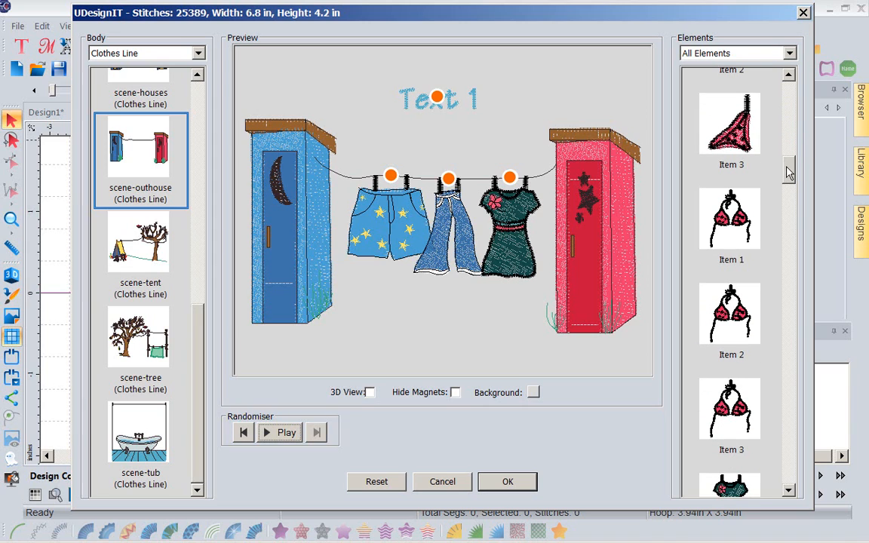
click(729, 139)
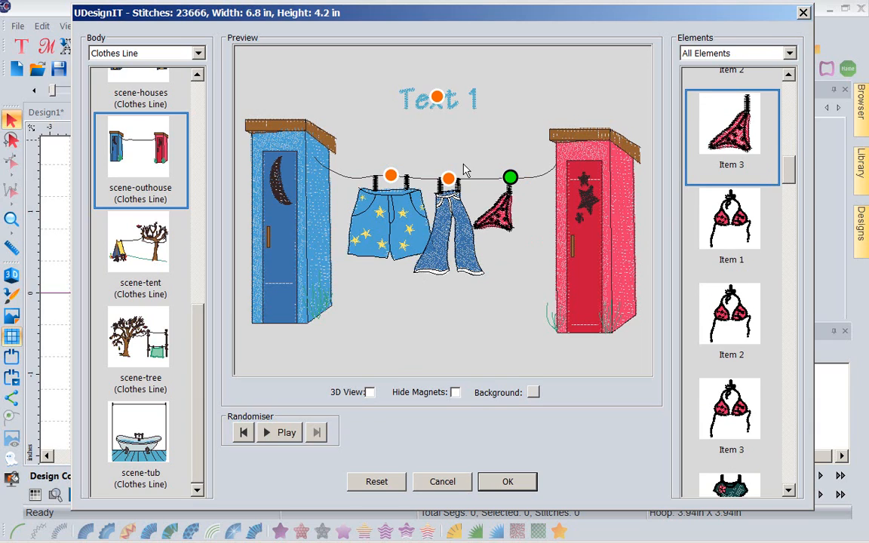
right_click(510, 181)
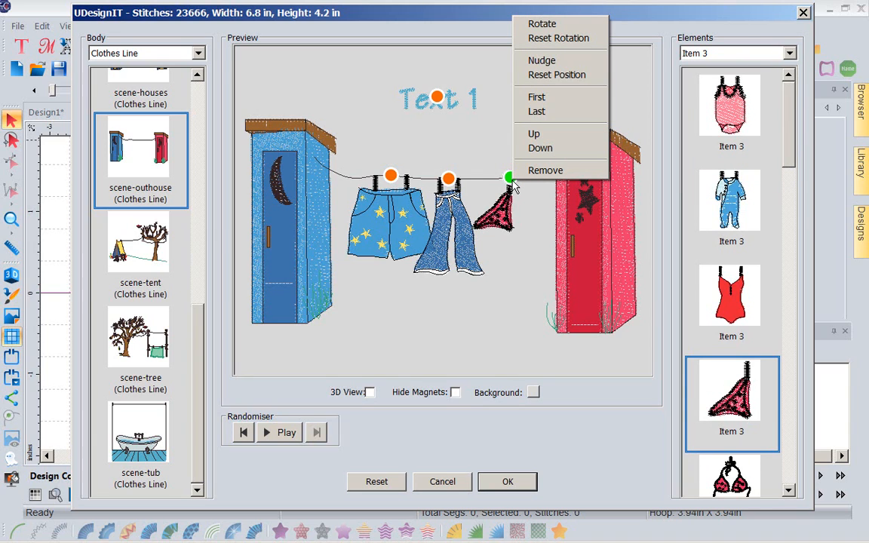
click(547, 63)
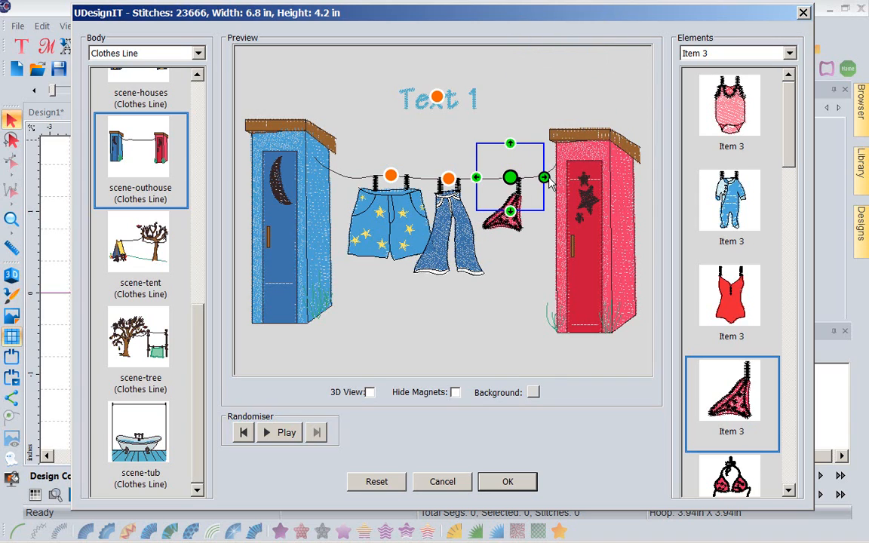
click(510, 281)
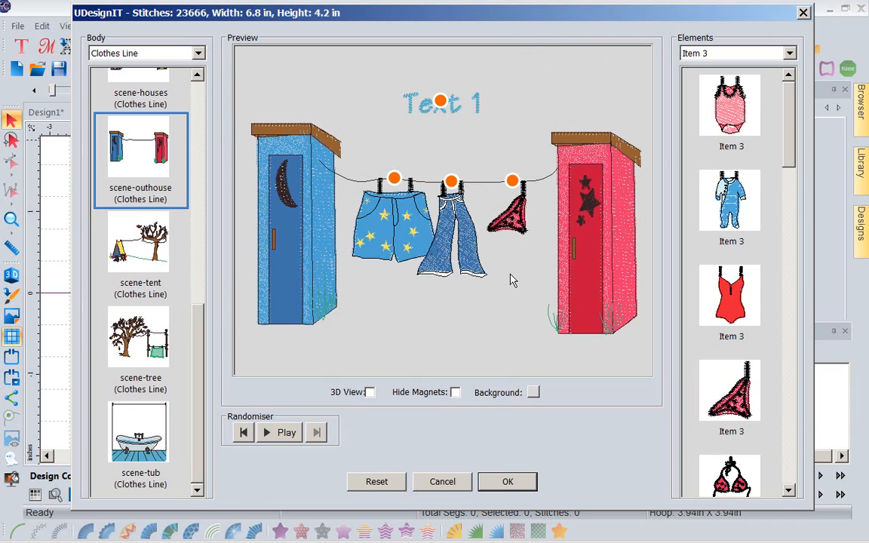
Step: Change the scene body to scene-tub after trying scene-tent and scene-tree, and browse the available elements
click(148, 257)
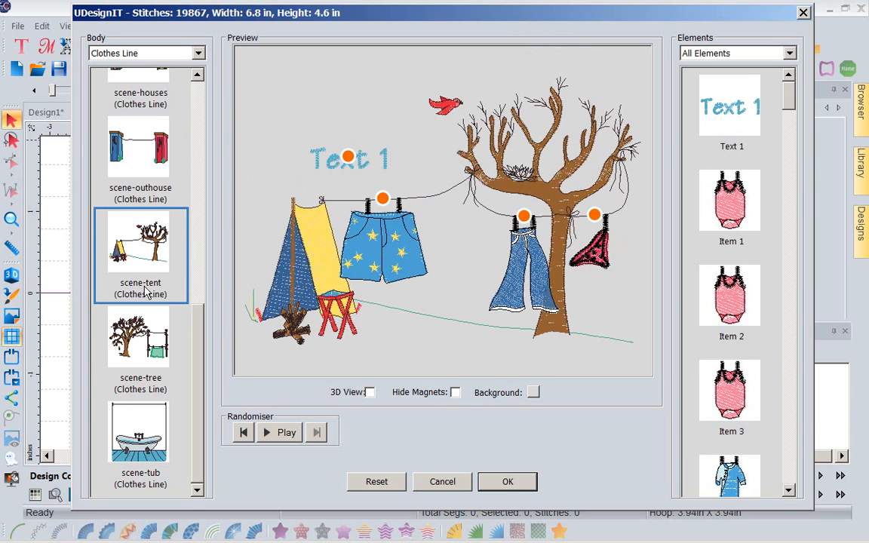
click(140, 339)
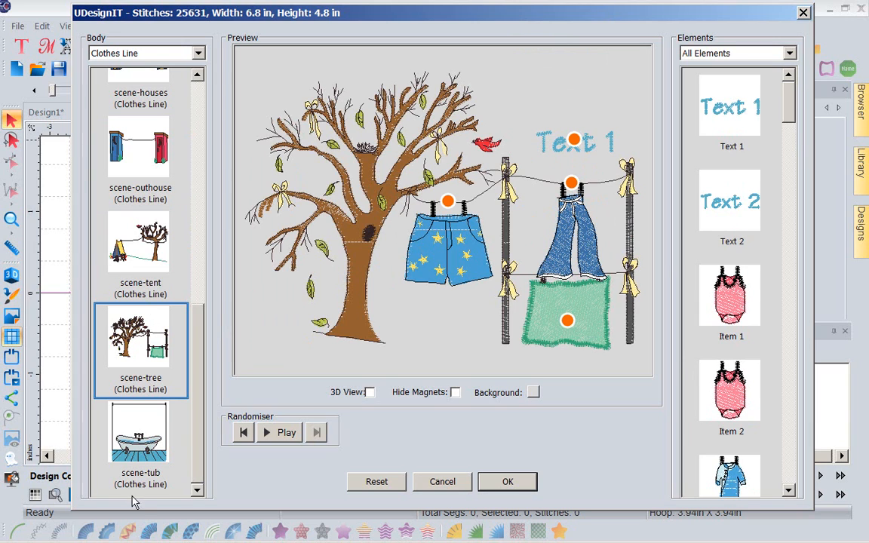
click(151, 443)
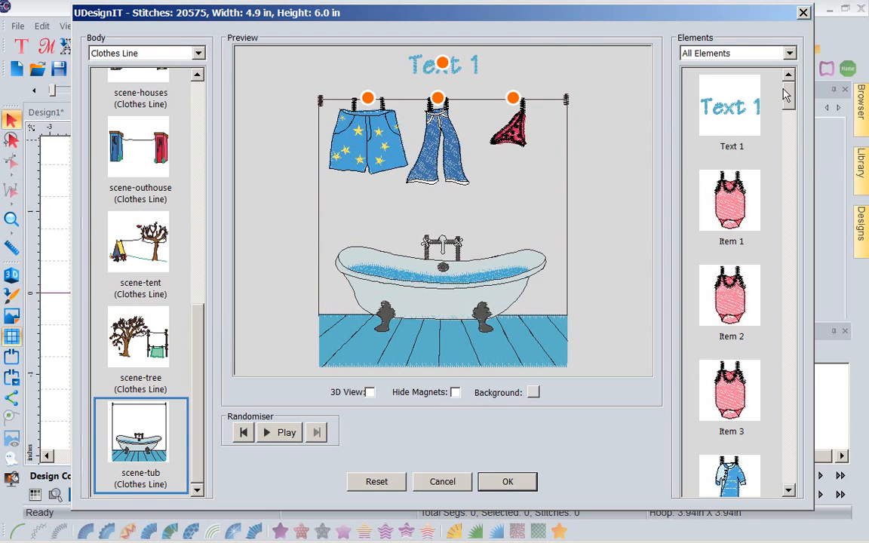
drag(788, 96, 821, 407)
scroll(732, 377, down, 5)
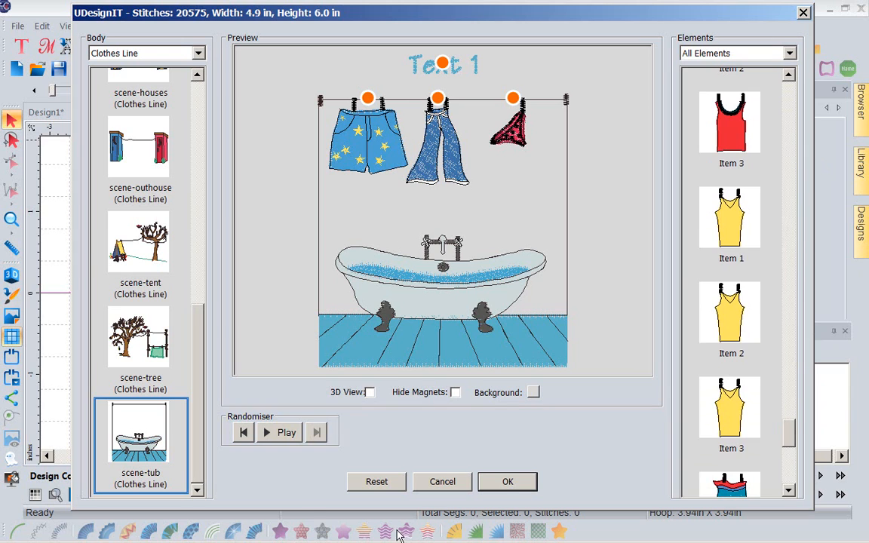
Step: Accept the bathtub design into the workspace and select only its Text 1 lettering
click(509, 483)
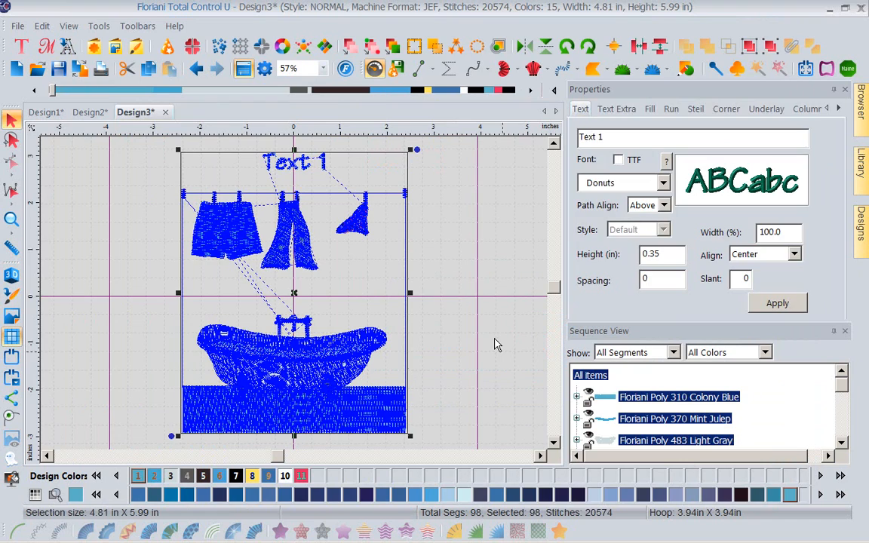
click(485, 316)
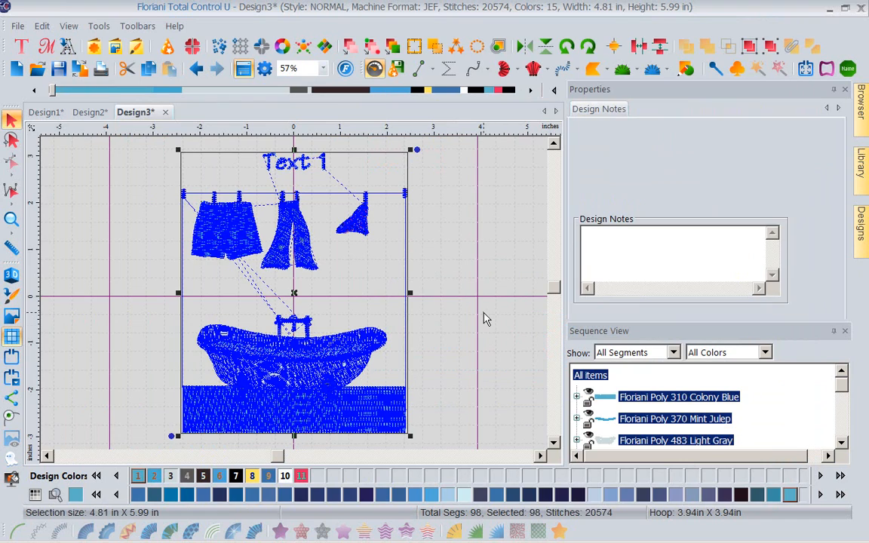
click(298, 166)
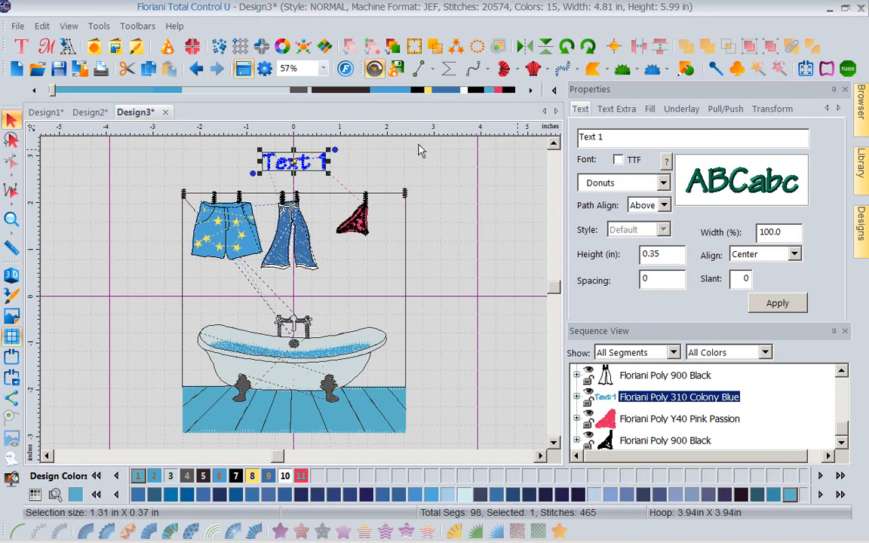
Step: Open UDesignIT again, preview the longstem3 and longstem4 bodies in the Funky Flowers gallery, and browse the flower and leaf elements
click(303, 48)
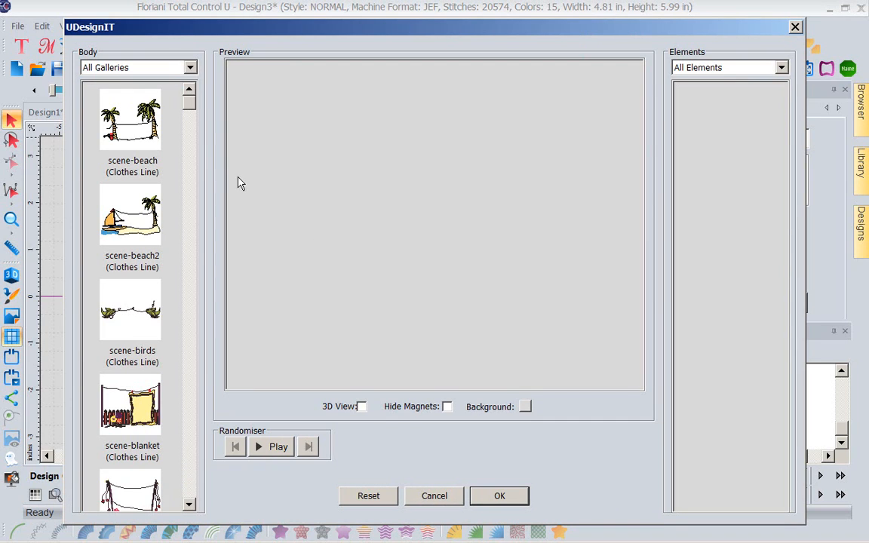
click(189, 69)
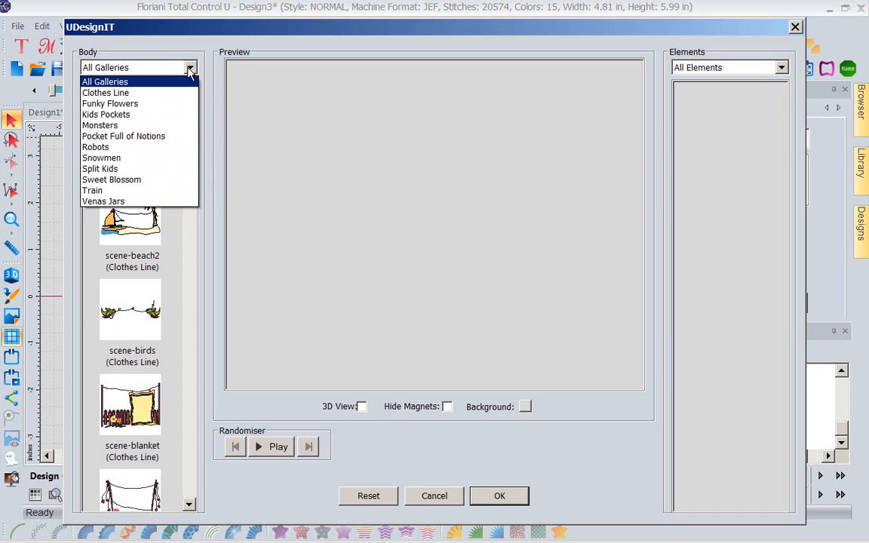
click(132, 104)
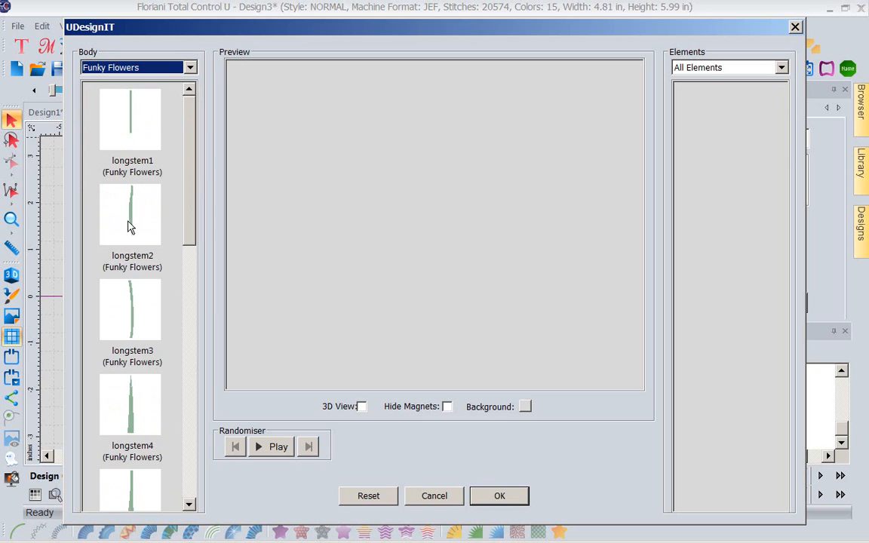
click(128, 309)
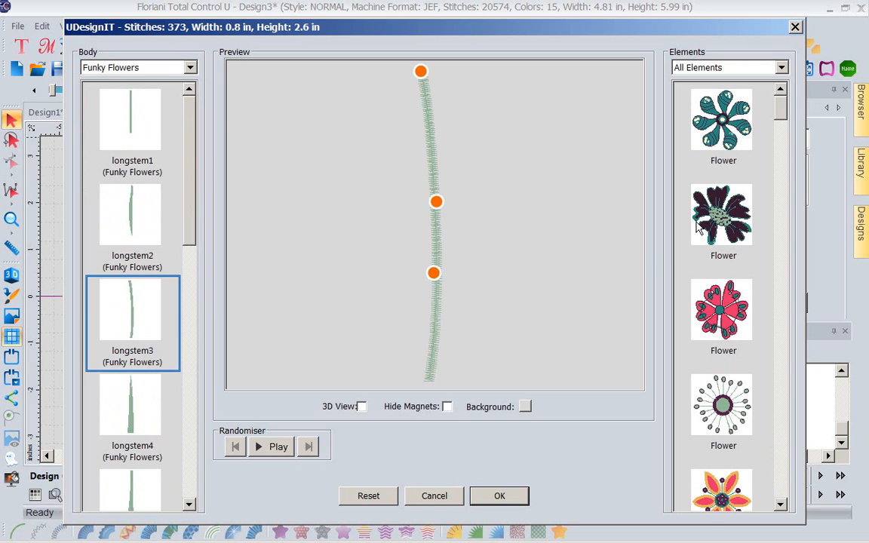
click(141, 400)
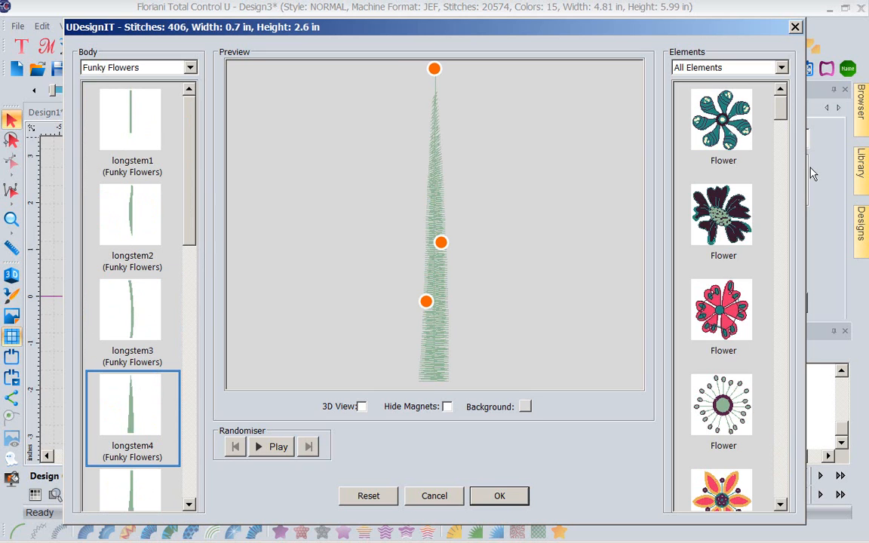
drag(785, 115, 808, 490)
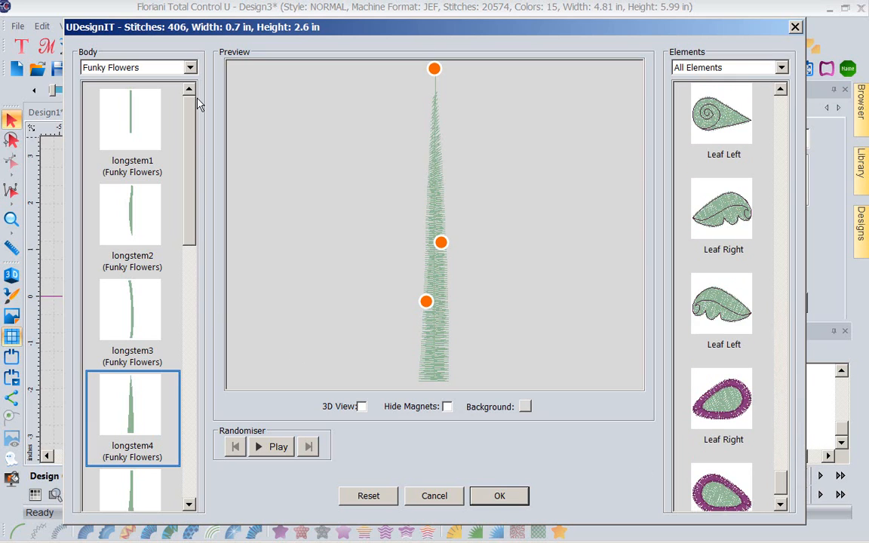
Step: Switch the body gallery to Train and choose the engine body after trying caboose 1
click(190, 70)
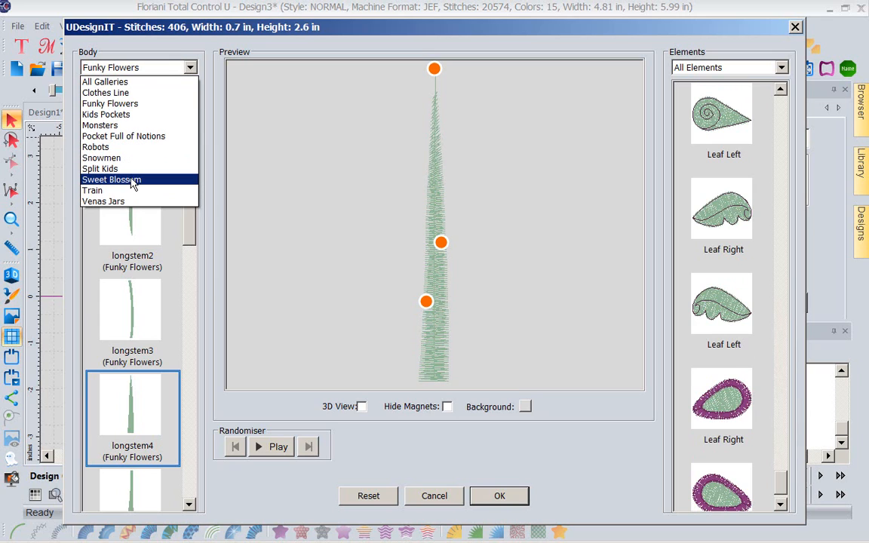
click(110, 193)
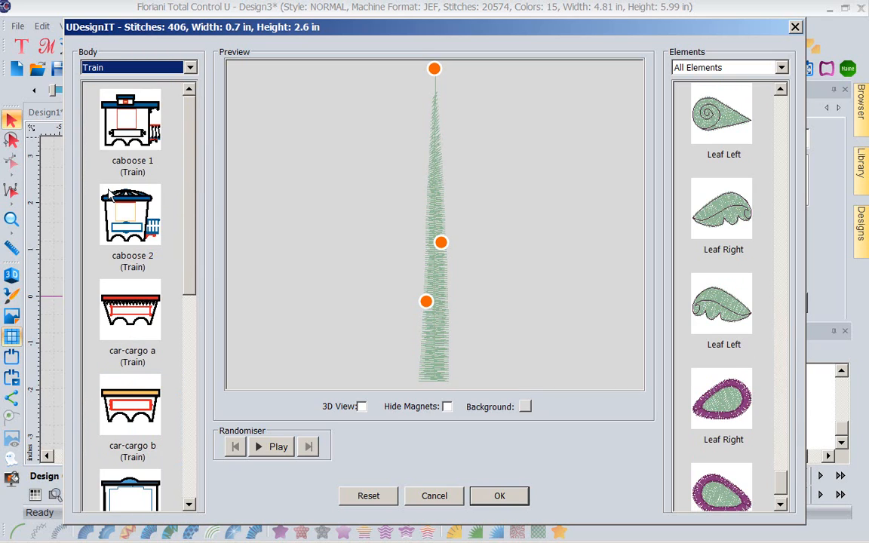
click(115, 127)
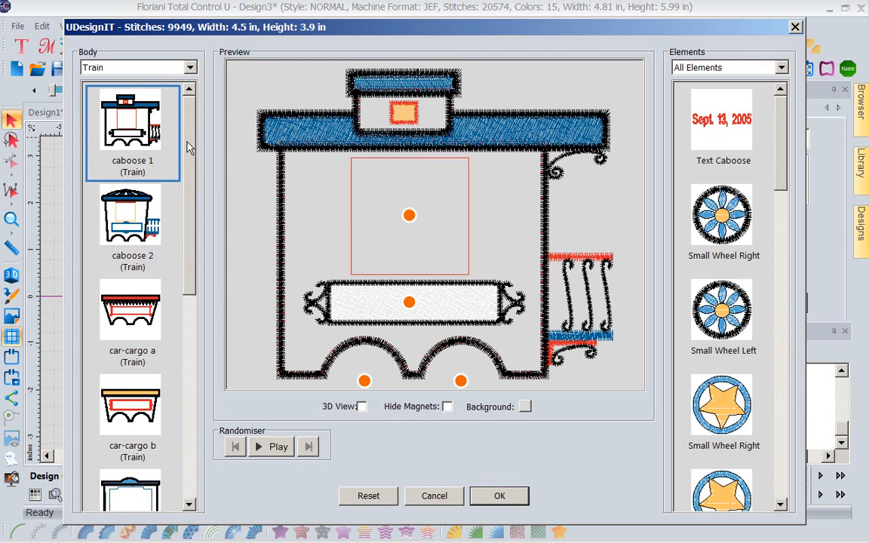
drag(188, 143, 199, 367)
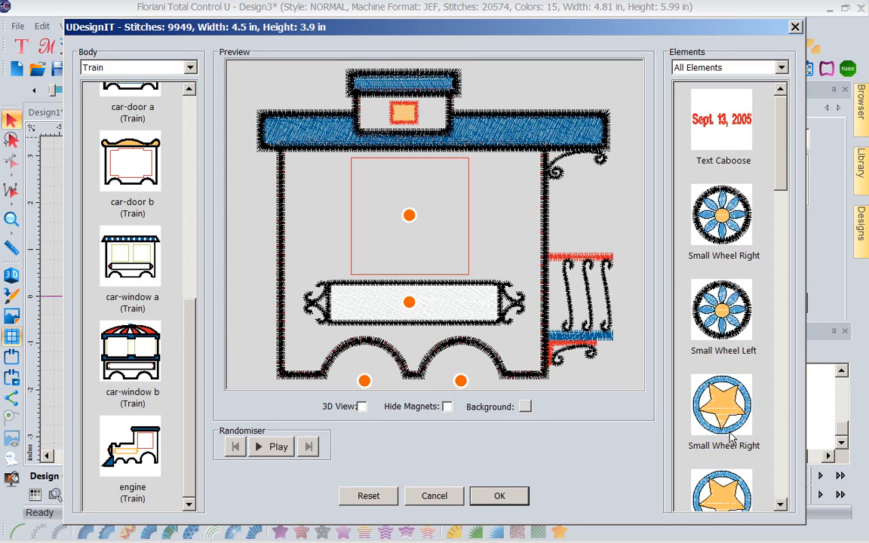
click(132, 450)
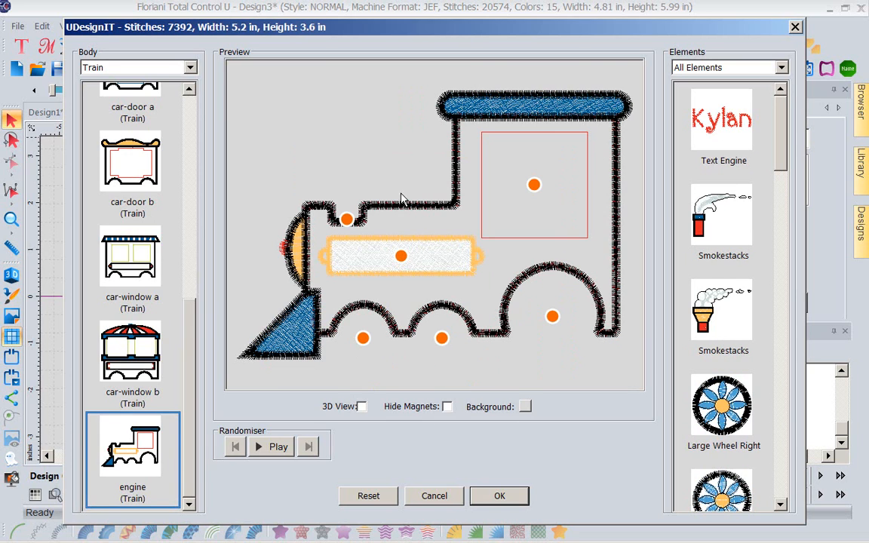
Step: Add the Text Engine lettering, the funnel-shaped smokestack, and the flower-patterned large right, small right and small left wheels to the engine
click(733, 123)
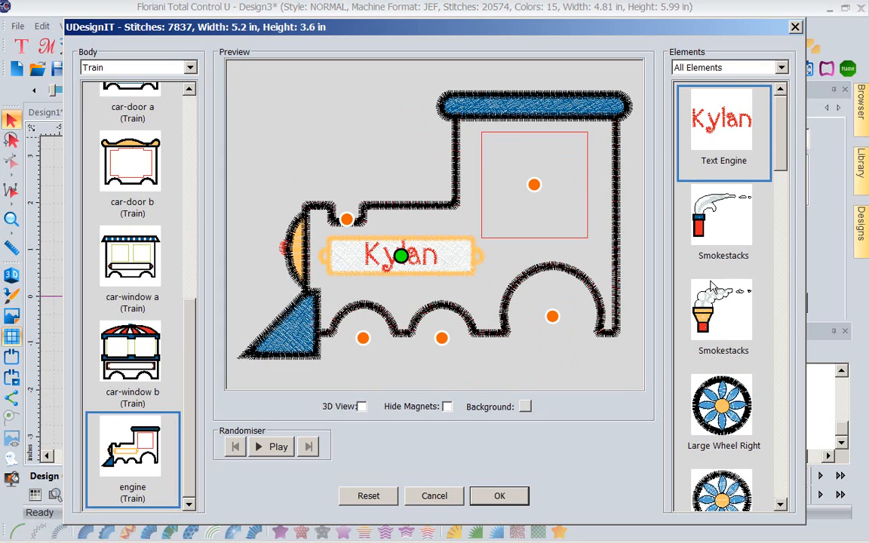
click(713, 299)
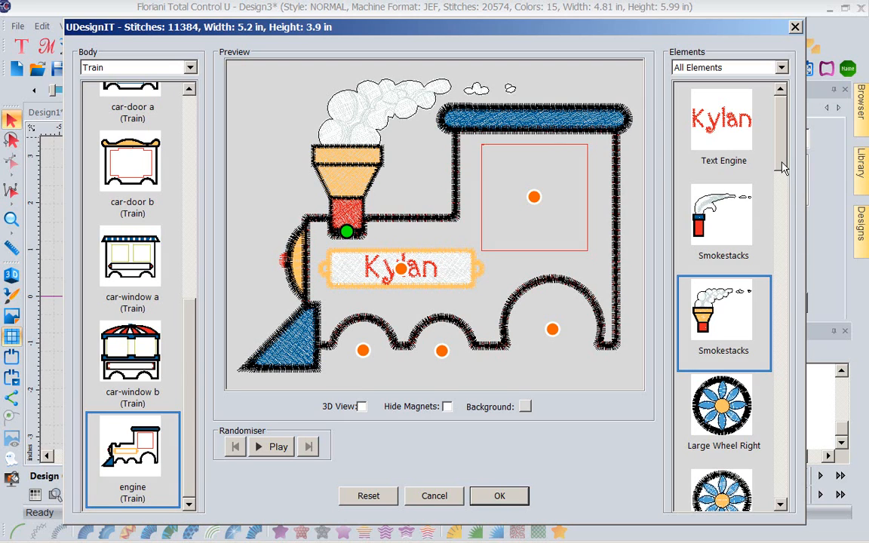
drag(781, 165, 772, 219)
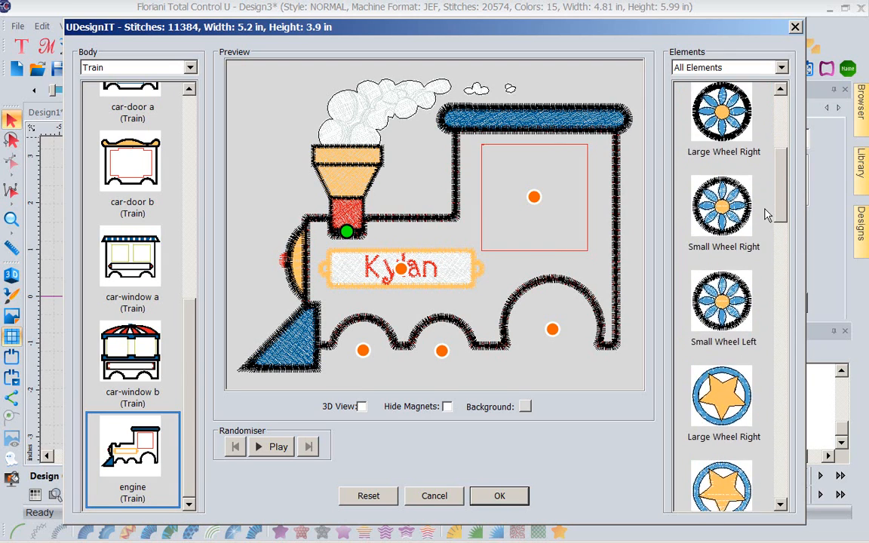
click(711, 126)
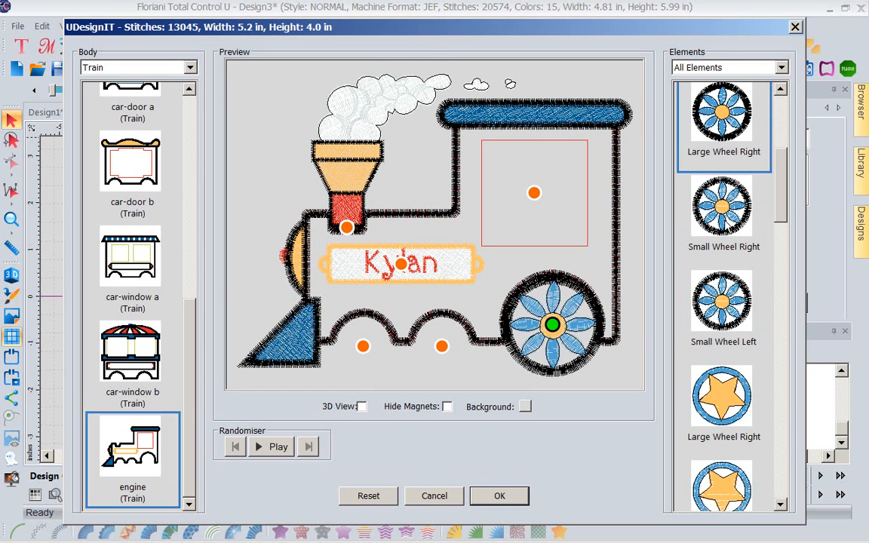
click(723, 205)
click(724, 300)
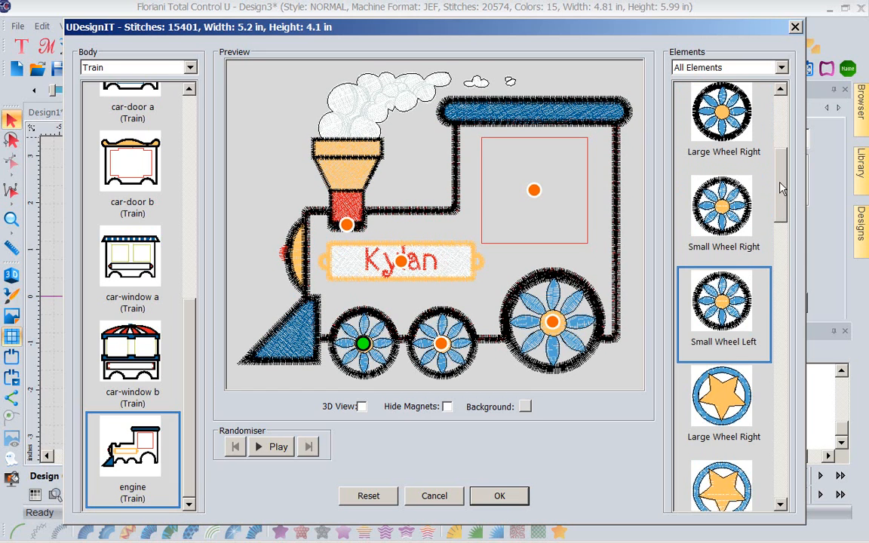
Step: Add the waving girl in the red frame as the engine's Window Right element
scroll(791, 260, down, 6)
drag(790, 302, 803, 452)
scroll(722, 294, up, 3)
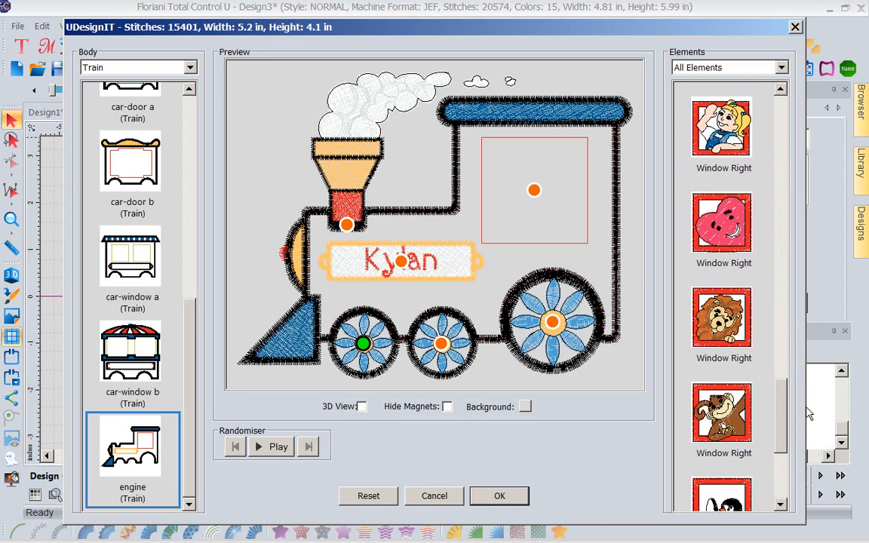
click(721, 129)
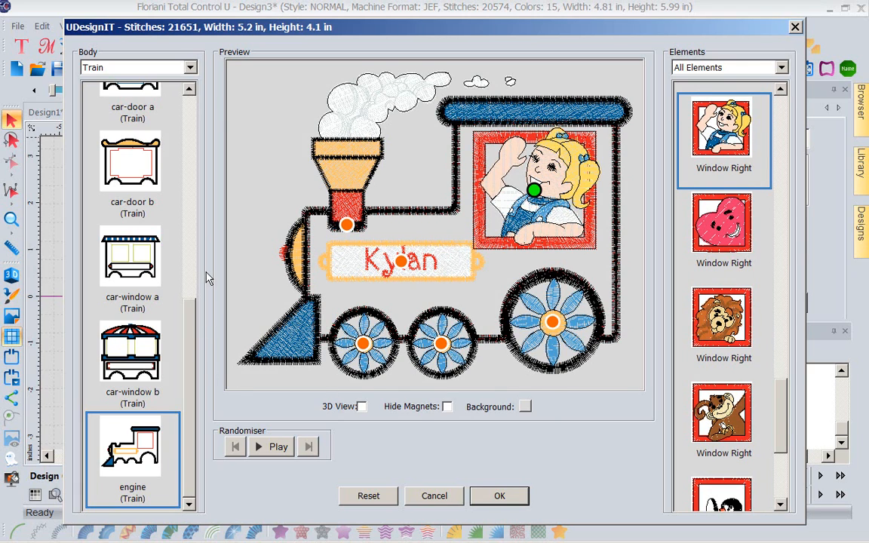
Step: Choose the car-door b body, try the panda and white animal doors, and fit the blue-shuttered Door with the waving man
click(117, 166)
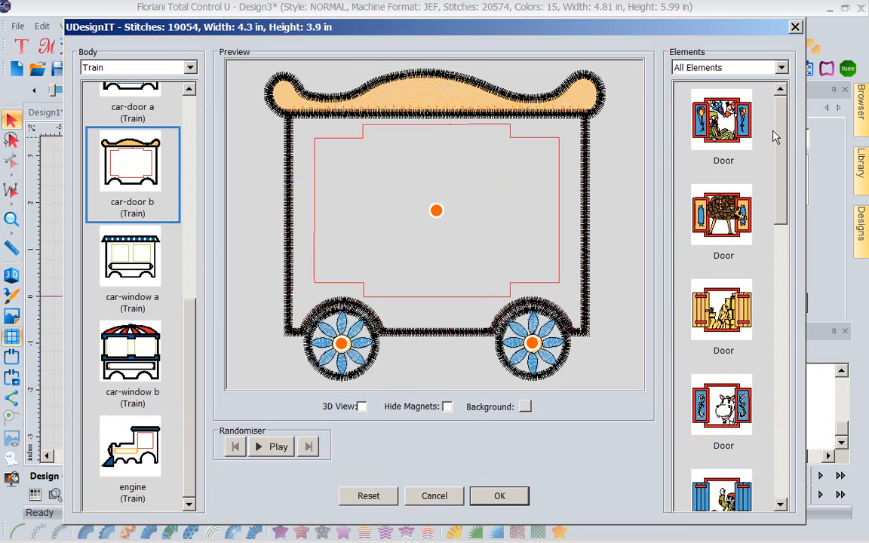
drag(784, 134, 778, 238)
click(722, 325)
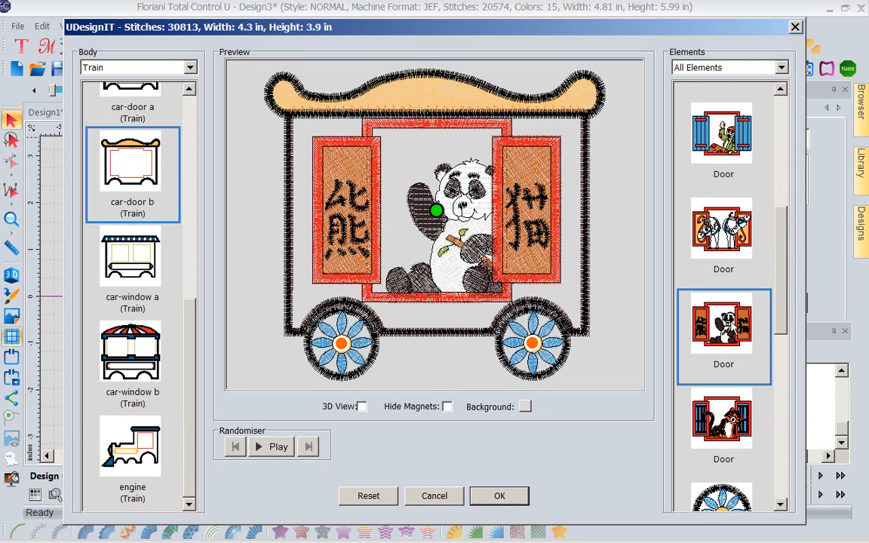
click(727, 231)
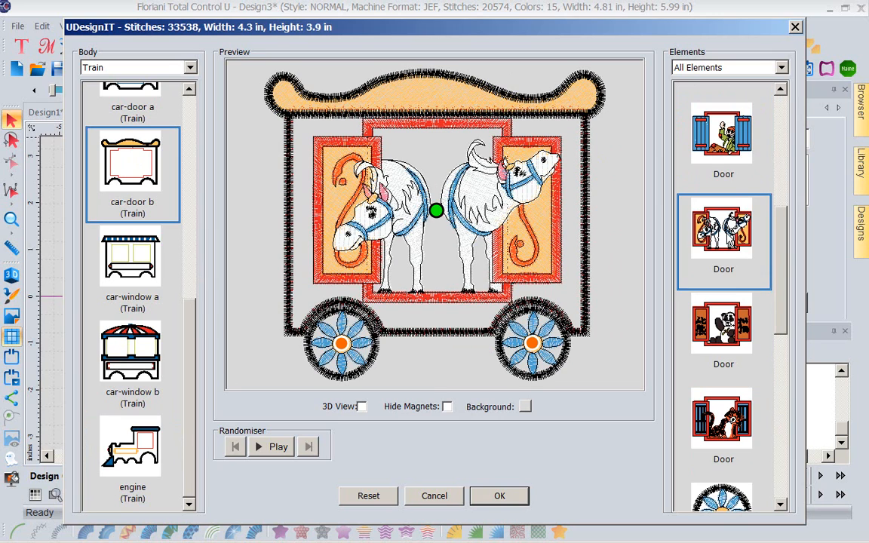
key(Up)
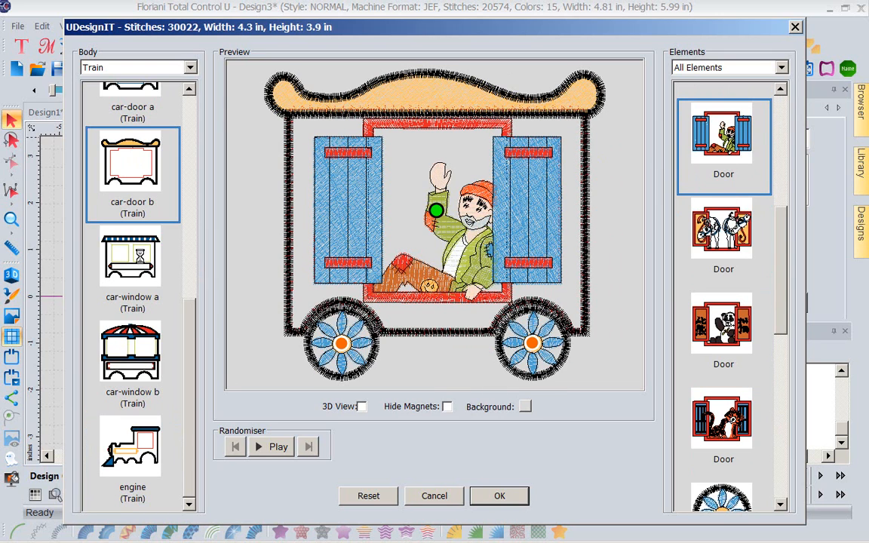
Step: Build the car-window a body with the Text Car Window lettering and the clowns element in both windows
click(139, 255)
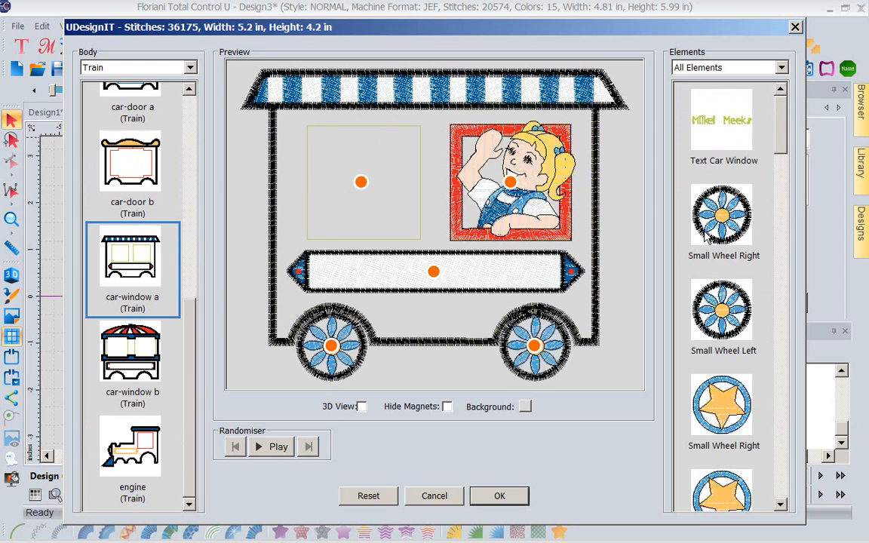
click(720, 147)
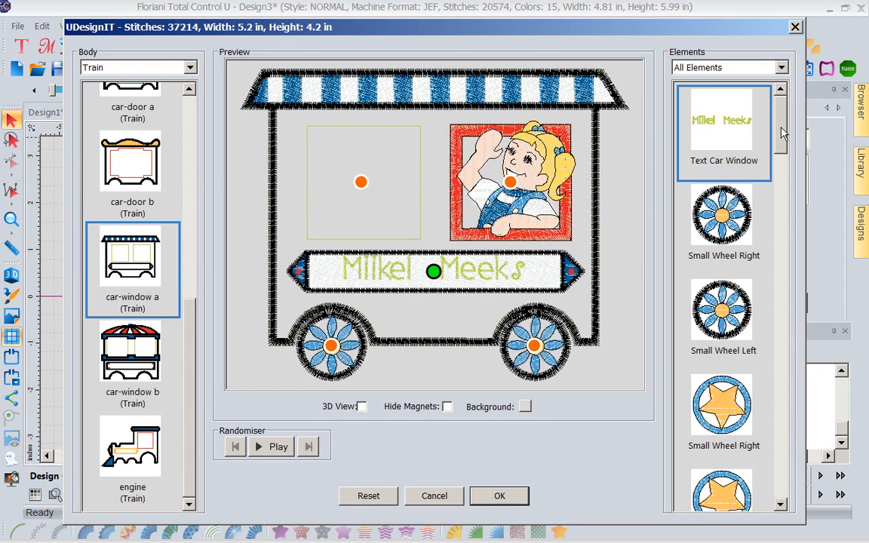
scroll(707, 151, down, 8)
drag(783, 258, 783, 277)
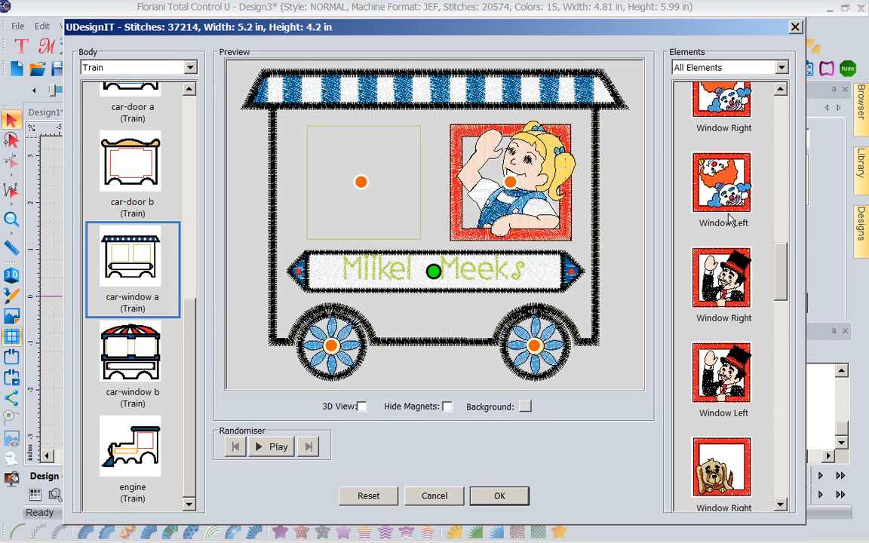
click(722, 182)
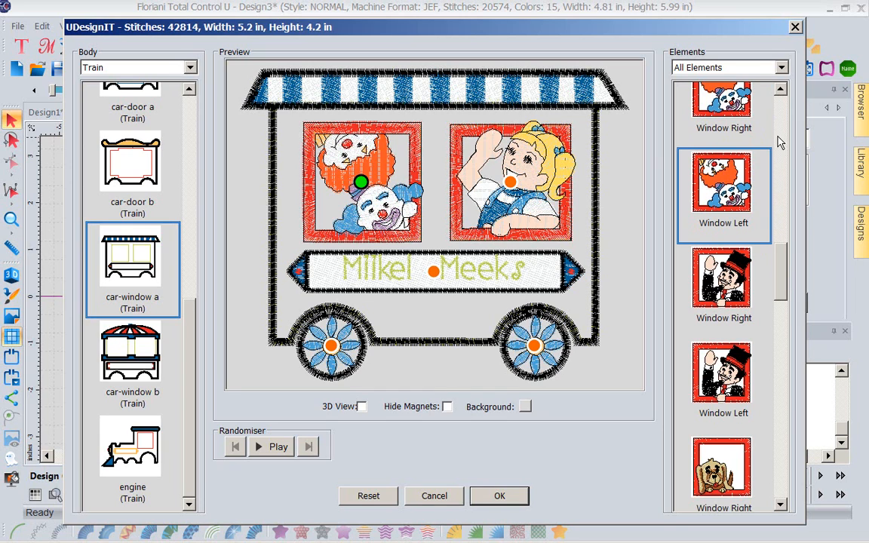
click(723, 102)
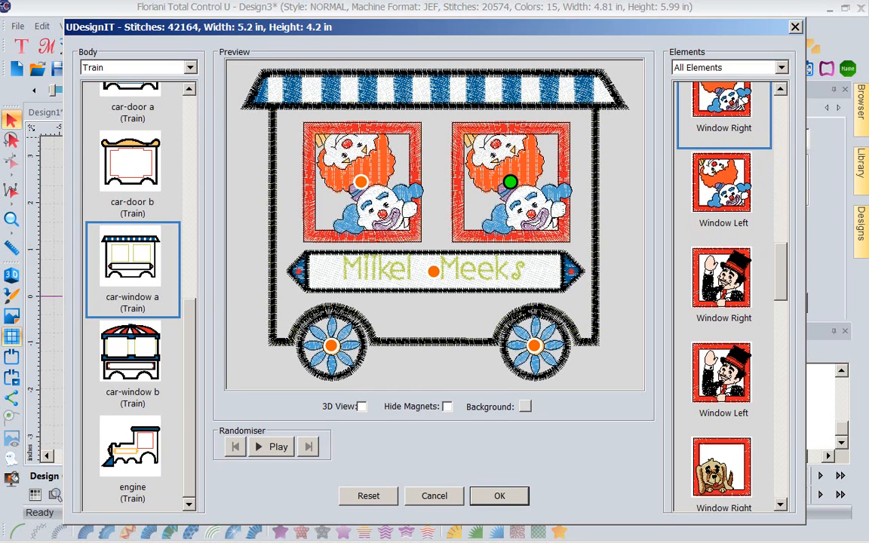
Step: Replace the clowns with the puppy as Window Right and the monkey as Window Left, after trying the top-hat man as Window Left
click(718, 365)
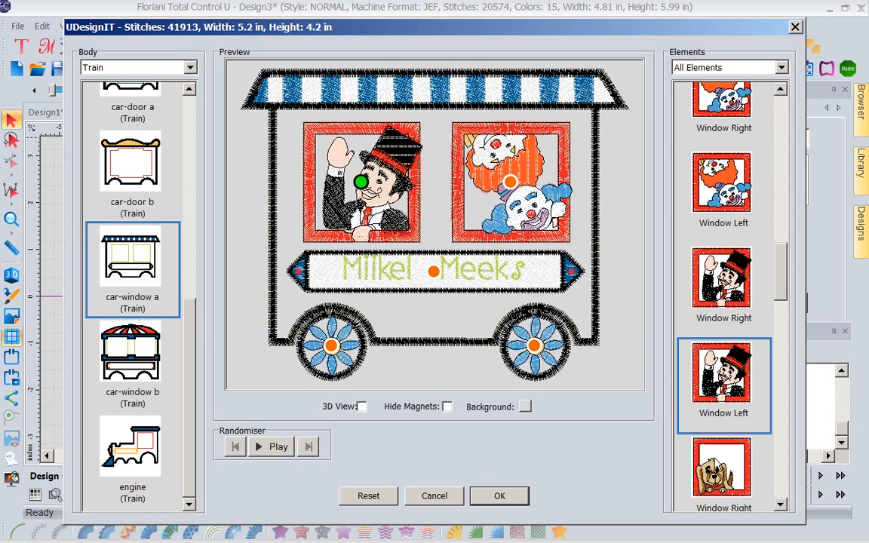
click(721, 463)
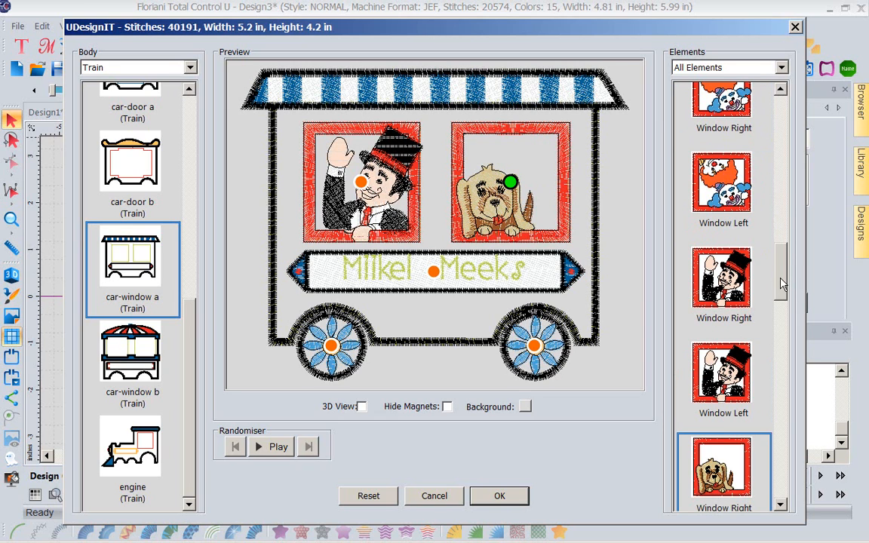
drag(783, 284, 785, 442)
click(722, 197)
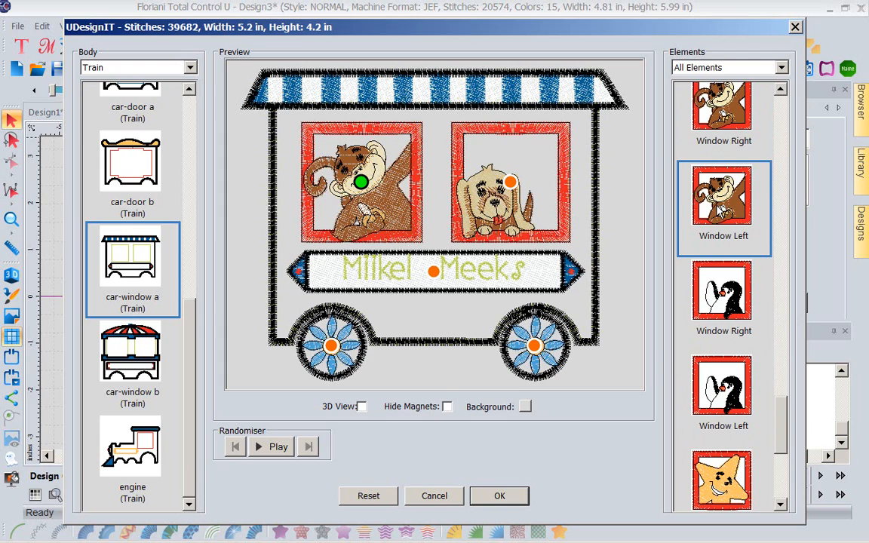
Step: Switch the body gallery to Sweet Blossom and fill the vase2 body with the yellow-centred Flower Top arrangement
click(191, 68)
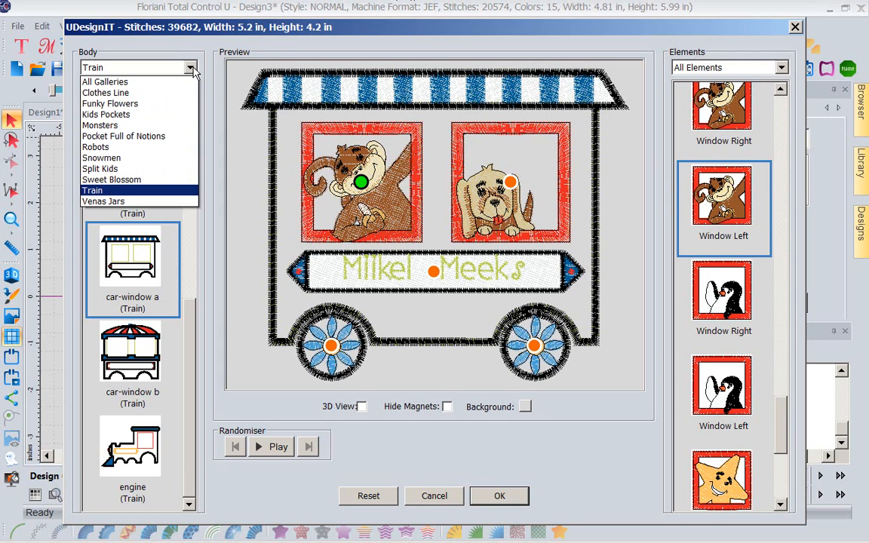
click(141, 181)
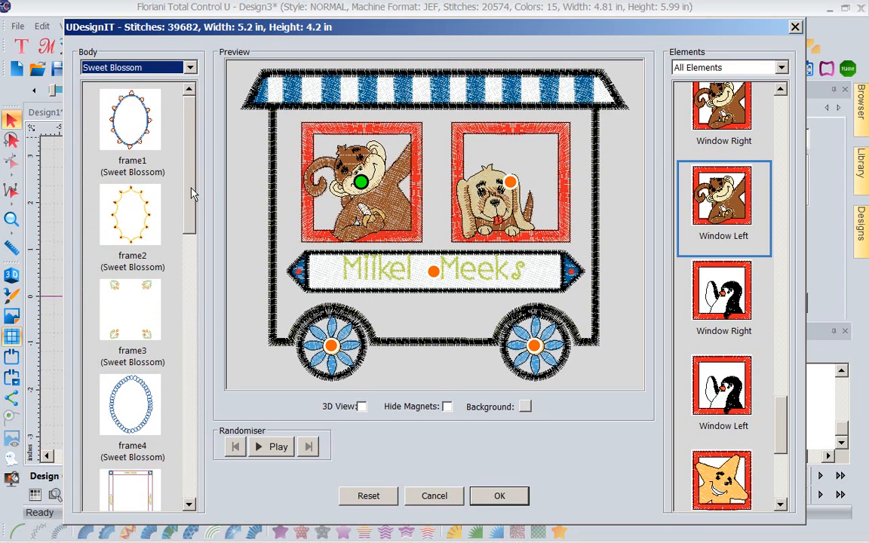
drag(192, 194, 185, 386)
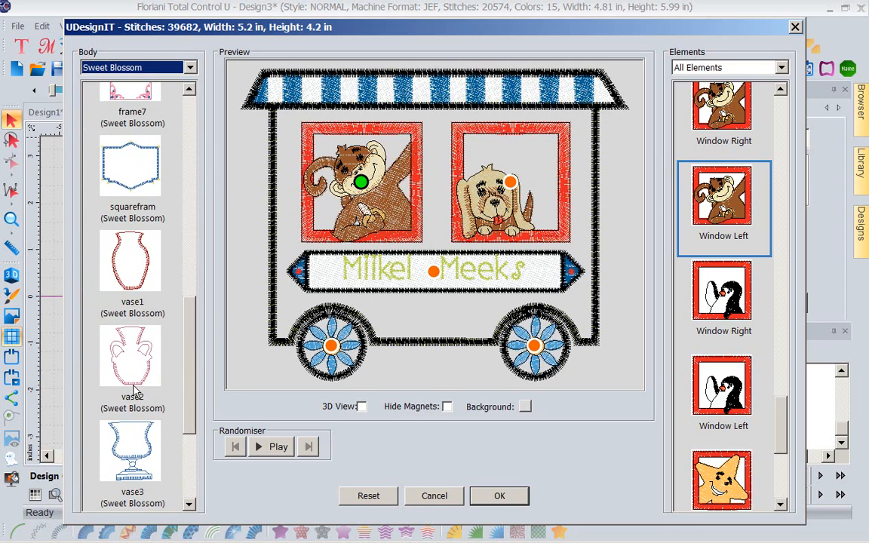
click(125, 332)
click(720, 227)
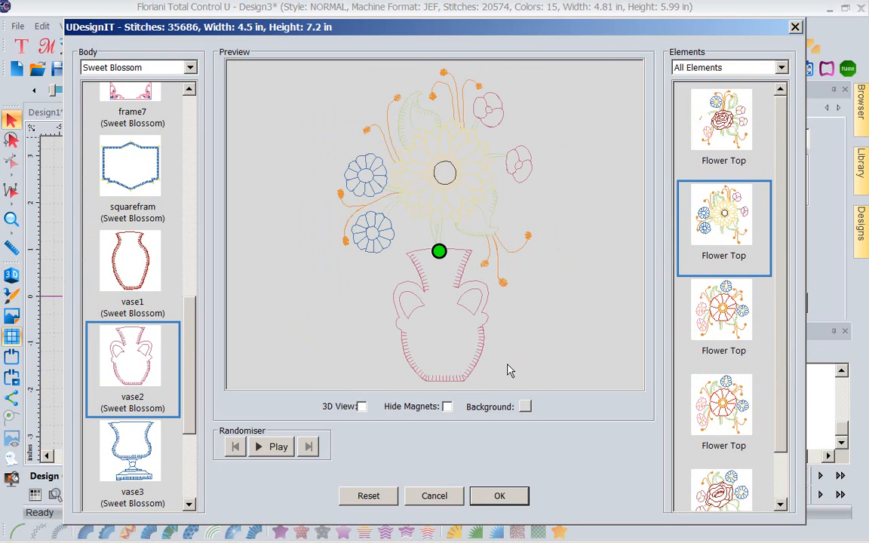
Step: Turn on the 3D view, run the randomiser on the Sweet Blossom gallery, and stop it on a frame7 design
click(362, 406)
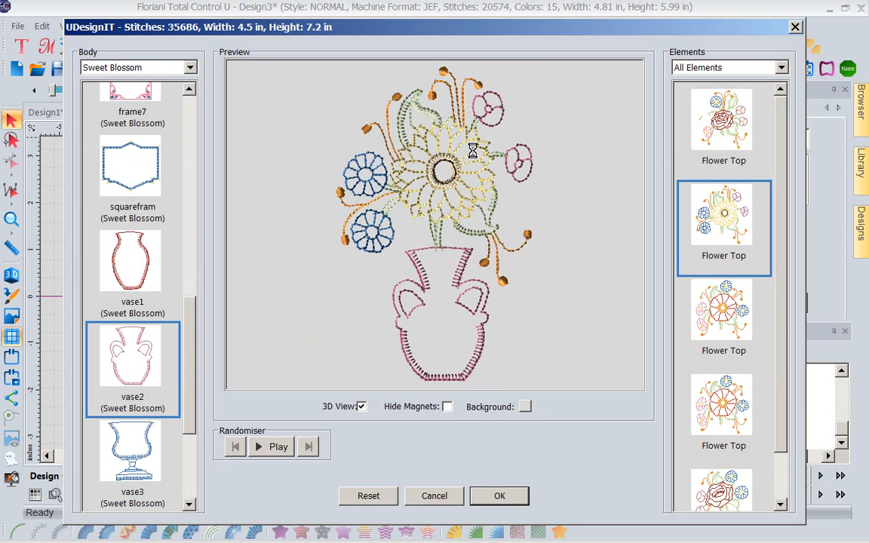
click(271, 448)
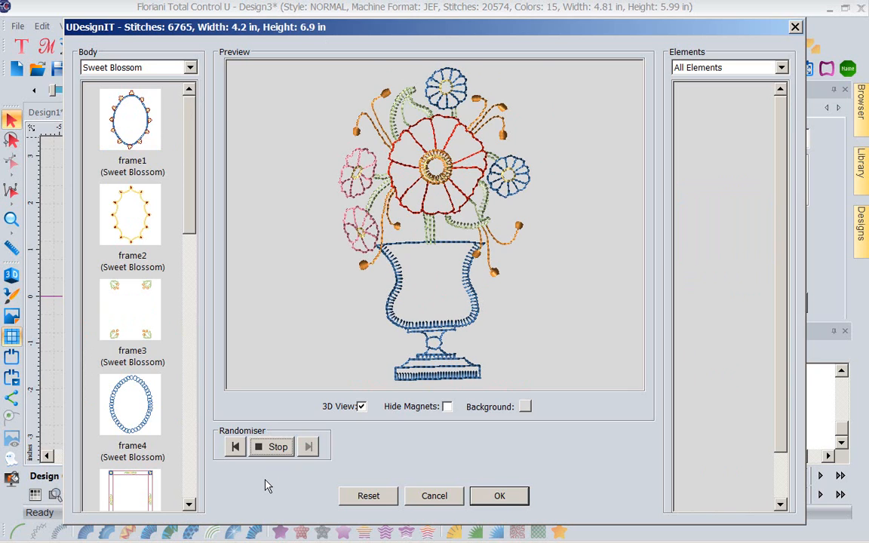
click(272, 447)
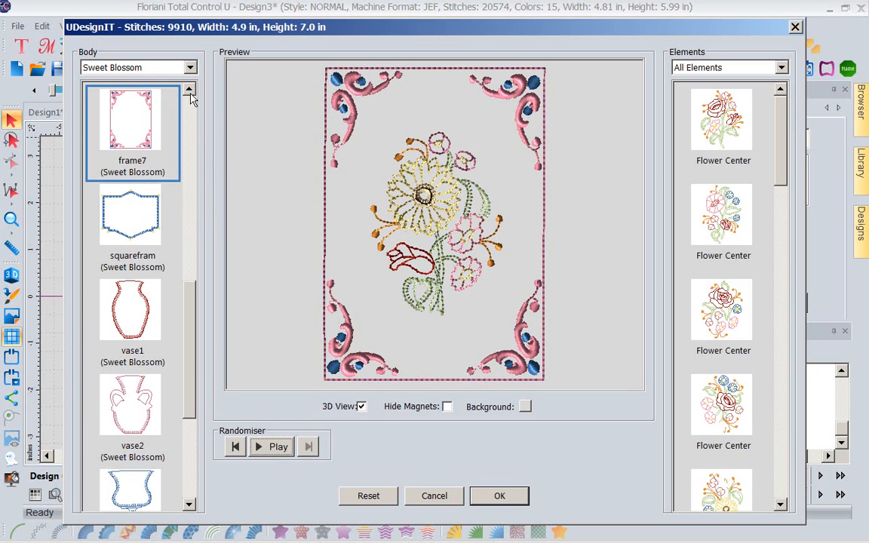
Step: Switch the body gallery to Robots, choose body_12, and add the blue left and right arms with red claws
click(189, 68)
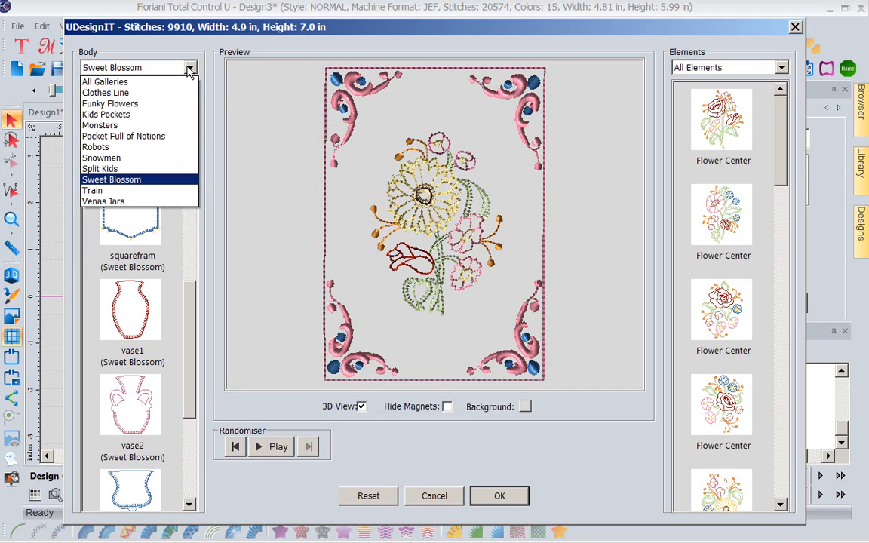
click(95, 147)
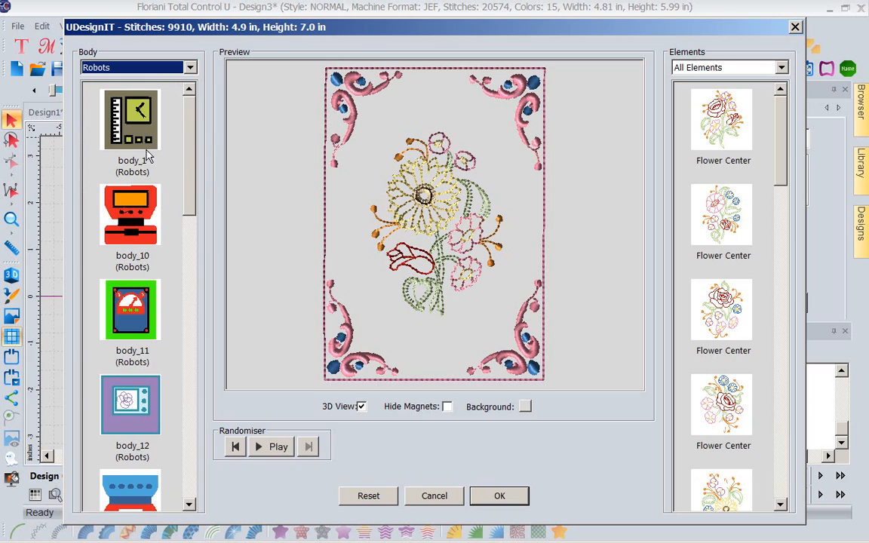
drag(189, 163, 190, 214)
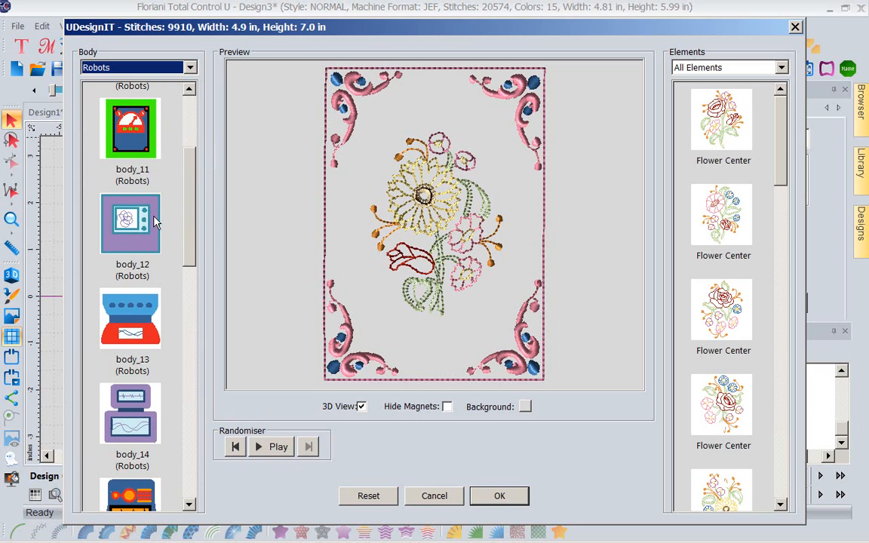
click(153, 216)
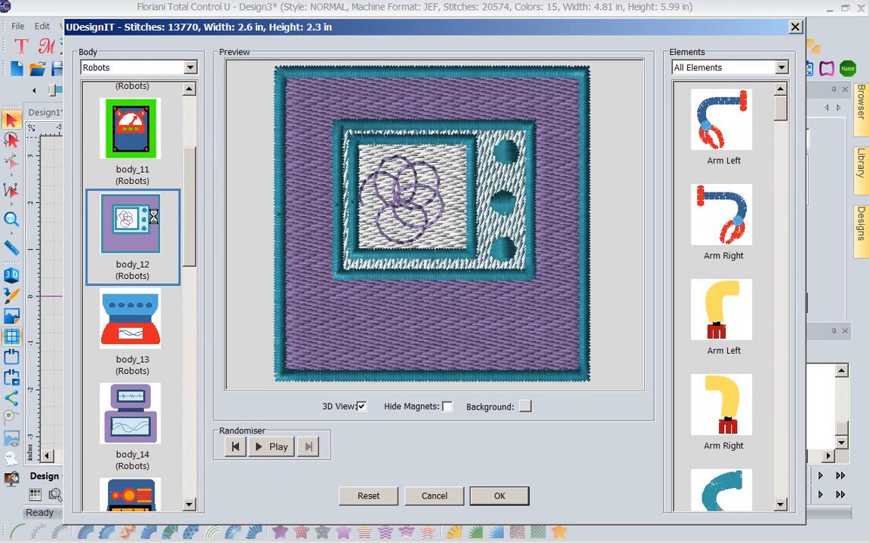
drag(192, 214, 167, 172)
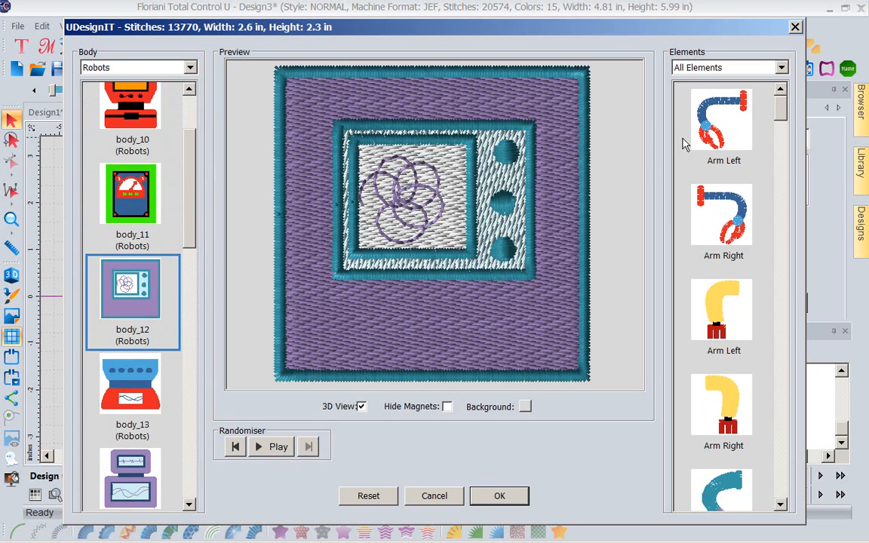
click(730, 141)
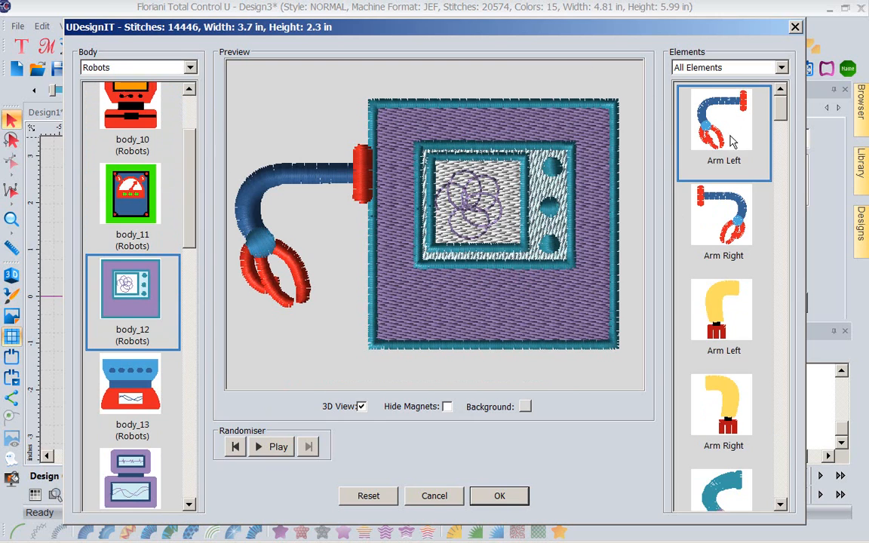
click(720, 218)
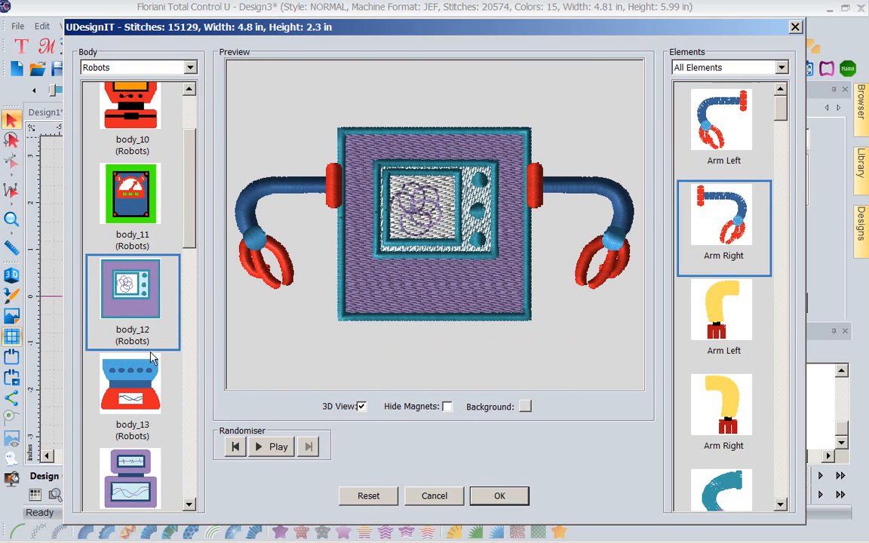
Step: Turn off the 3D view and give the robot the black and purple legs as Bottom and the pink one-eyed Head
click(362, 406)
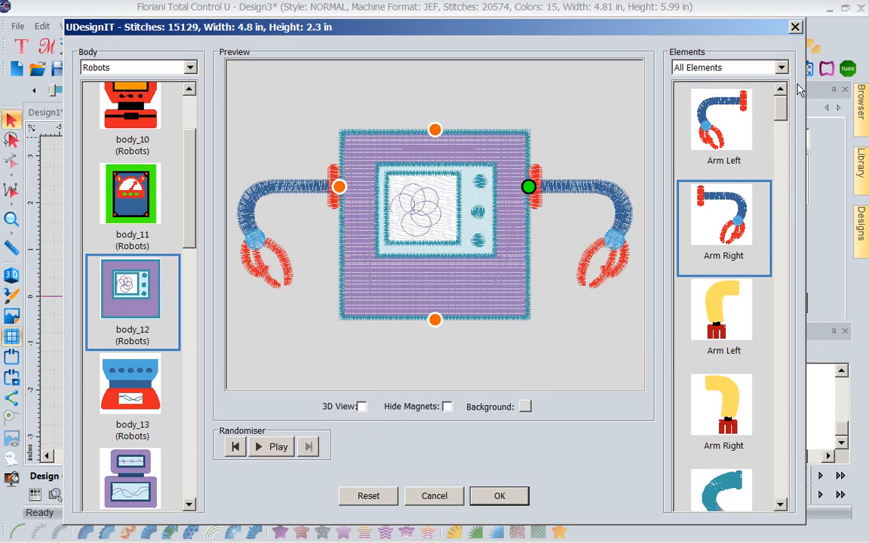
drag(781, 109, 783, 356)
click(730, 213)
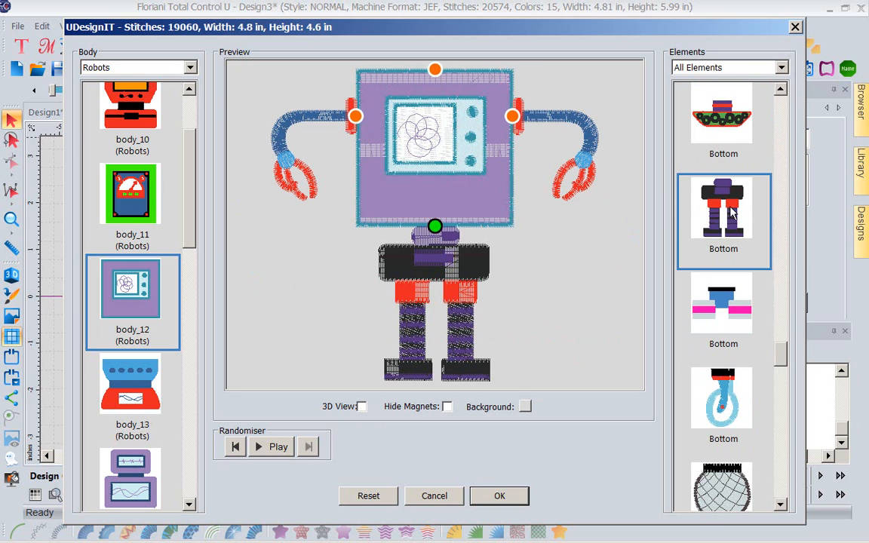
drag(780, 354, 782, 414)
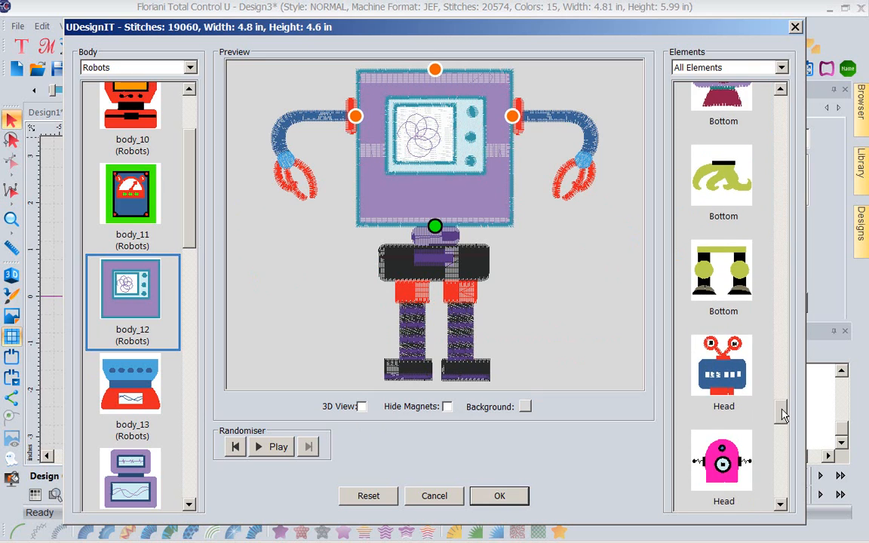
click(723, 456)
drag(782, 415, 772, 395)
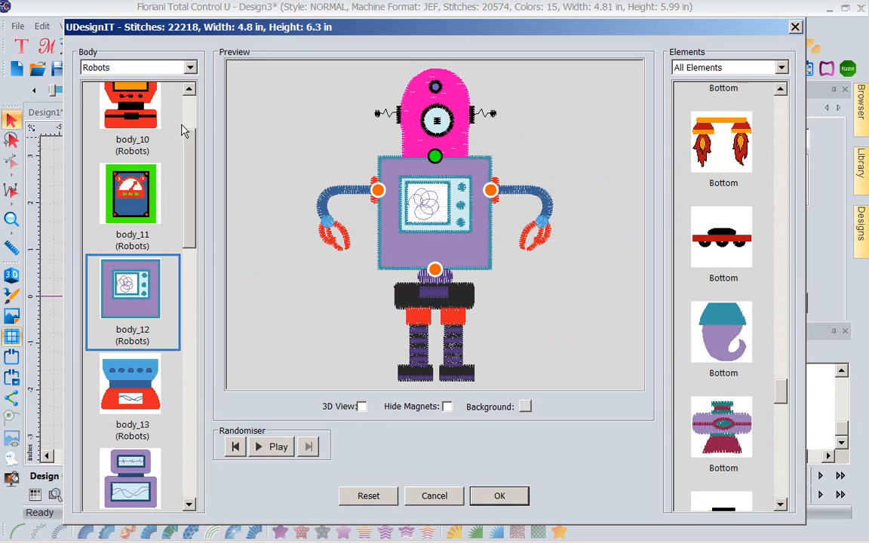
Step: Switch the body gallery to Kids Pockets and start the randomiser
click(190, 68)
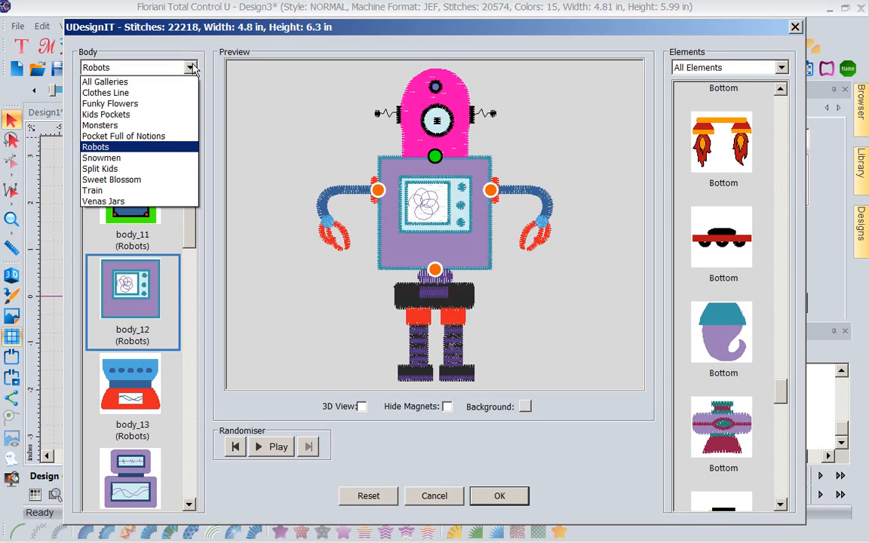
click(145, 118)
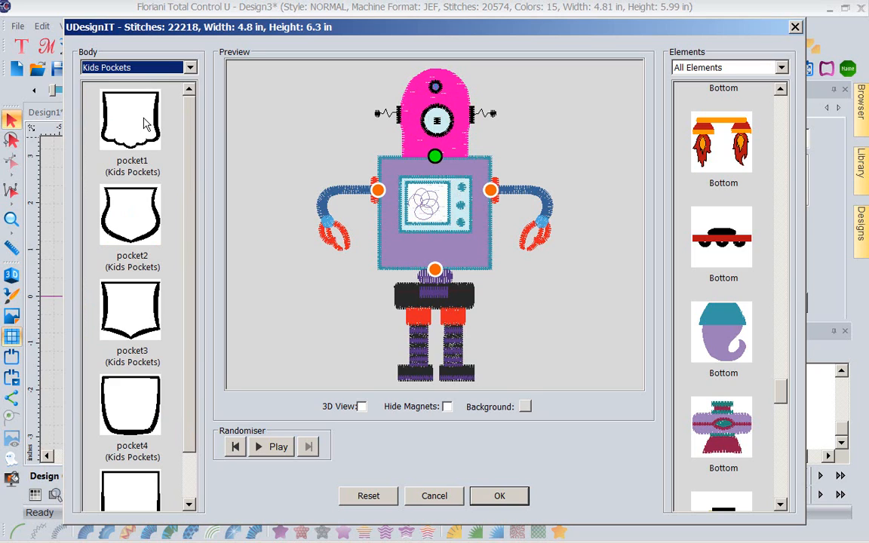
click(272, 449)
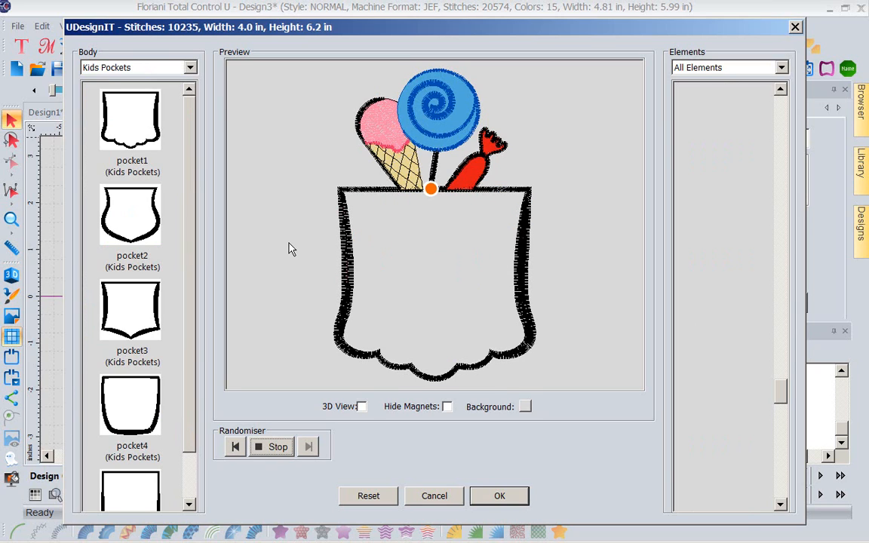
Step: Switch the body gallery to Pocket Full of Notions and stop the randomiser on a pointed, diamond-quilted pocket with scissors, thread spool and ruler
click(172, 67)
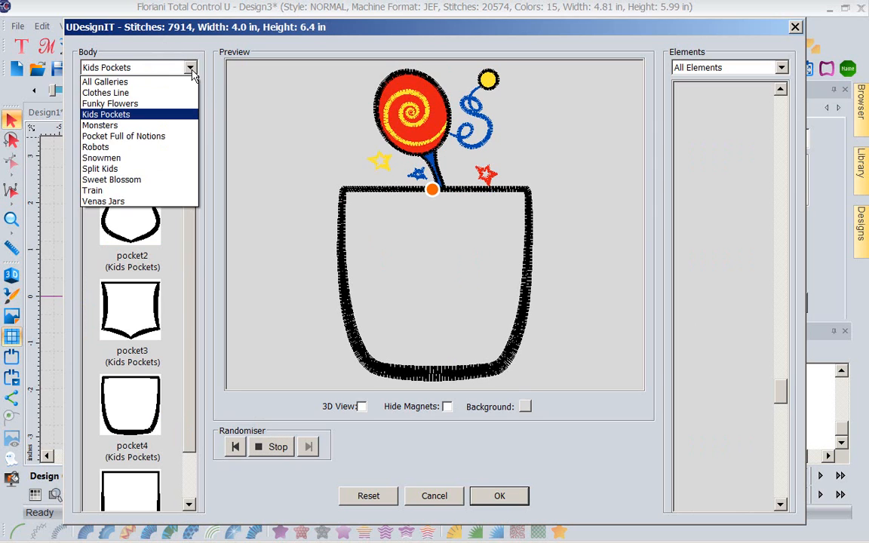
click(113, 136)
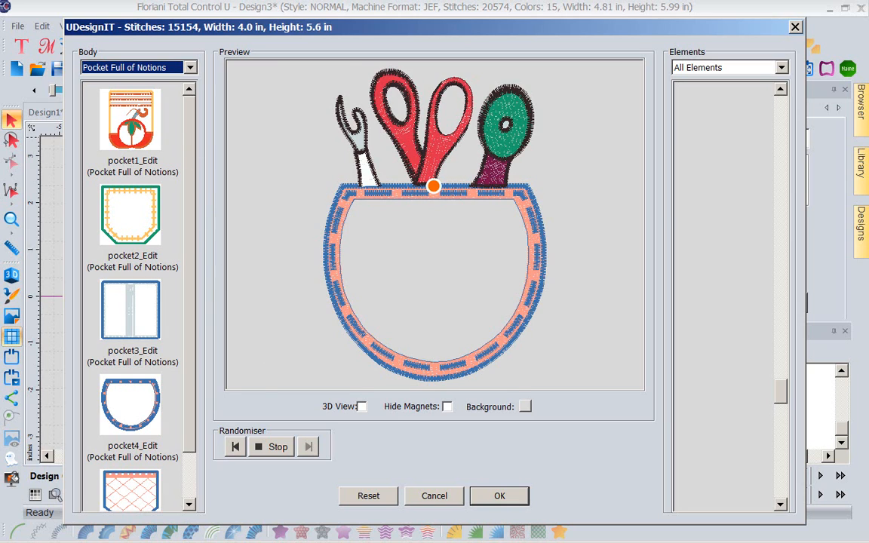
click(272, 446)
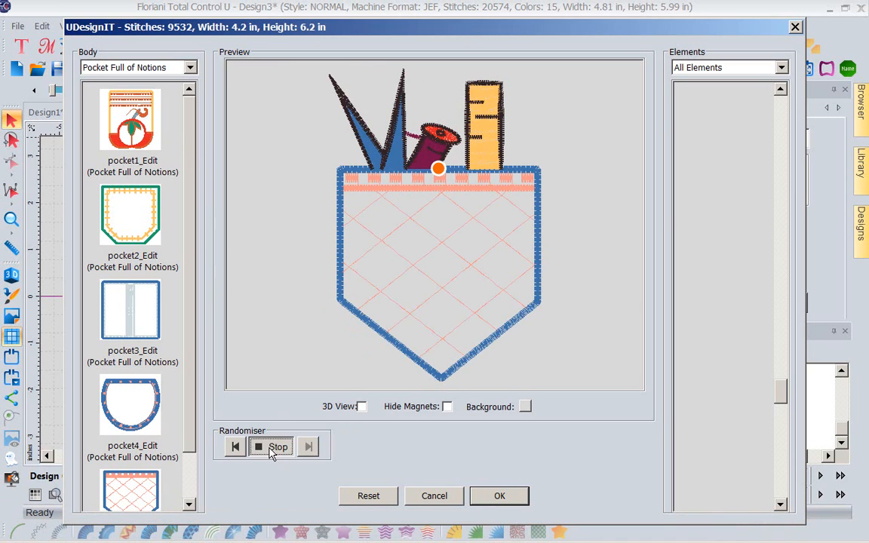
Step: Leave the body gallery unchanged and close UDesignIT without adding the pocket design to Design3
click(191, 67)
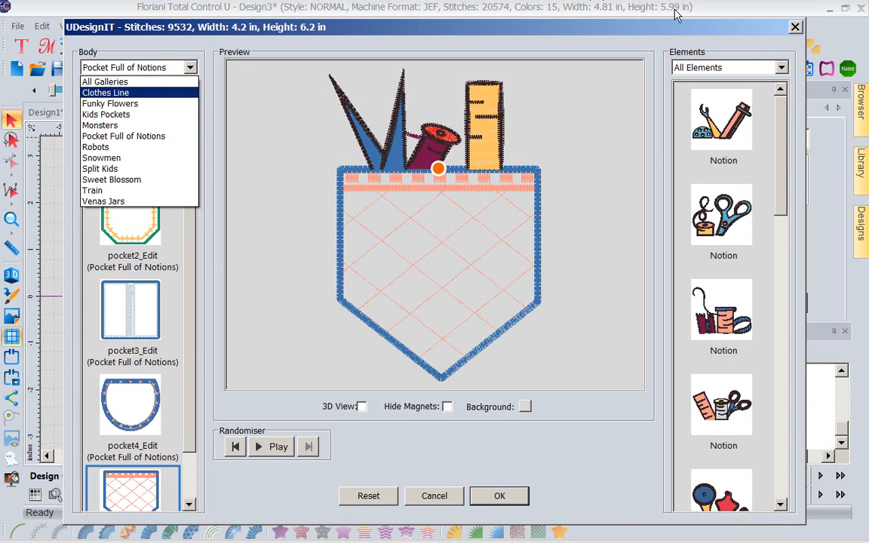
click(795, 29)
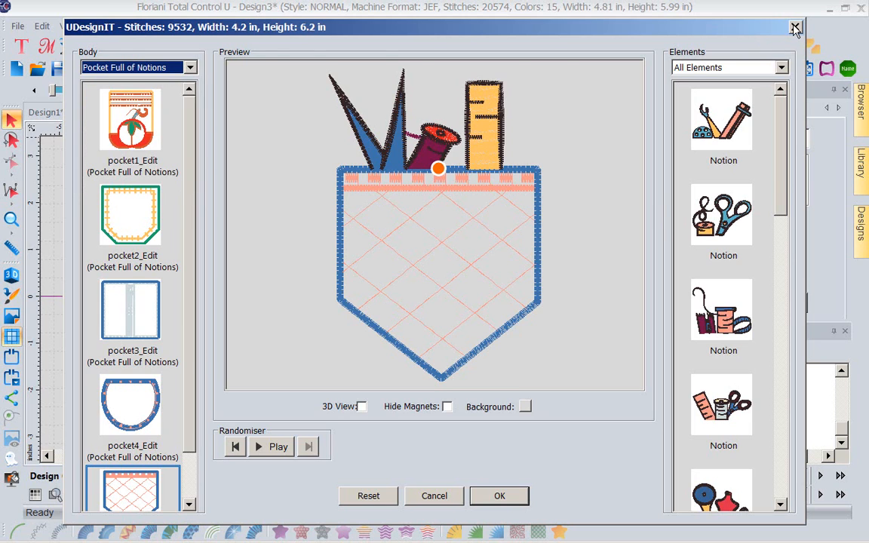
click(796, 28)
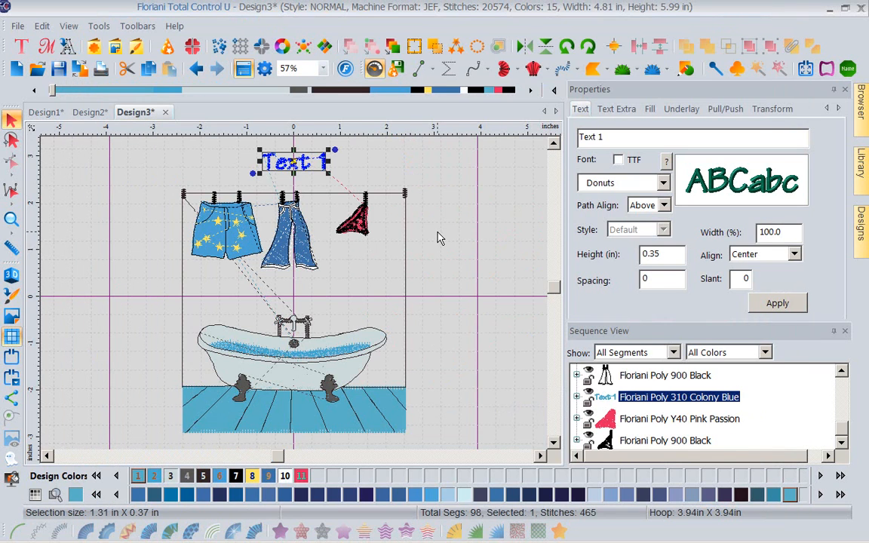